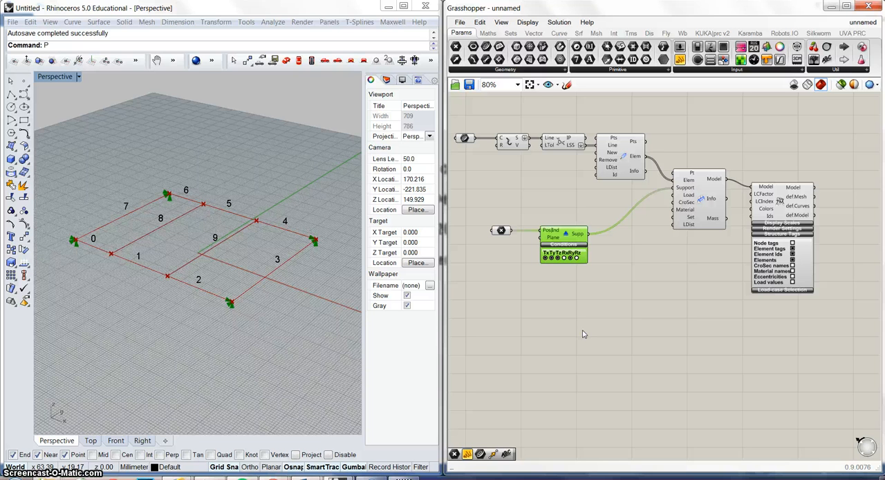
Add Karamba Point-Load and Line-Load on Element components below the support component, and set them side by side.
{"action": "left_click", "coordinate": [546, 318]}
{"action": "double_click", "coordinate": [546, 318]}
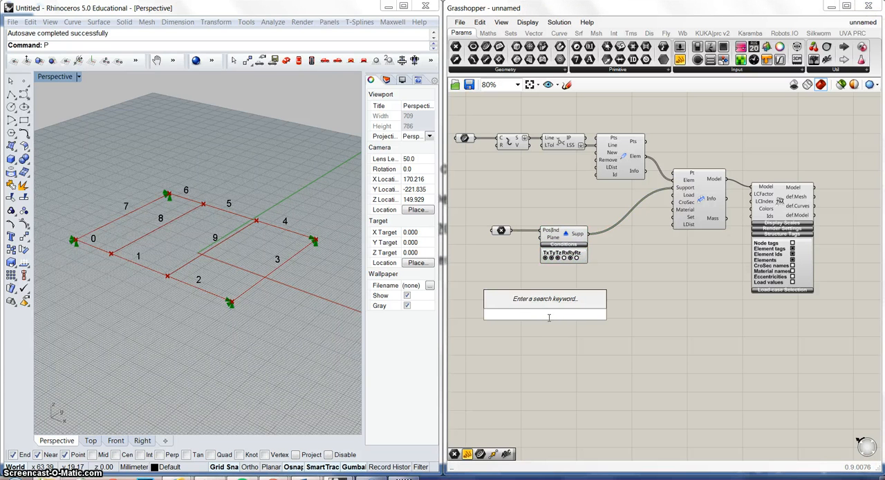
{"action": "type", "text": "load"}
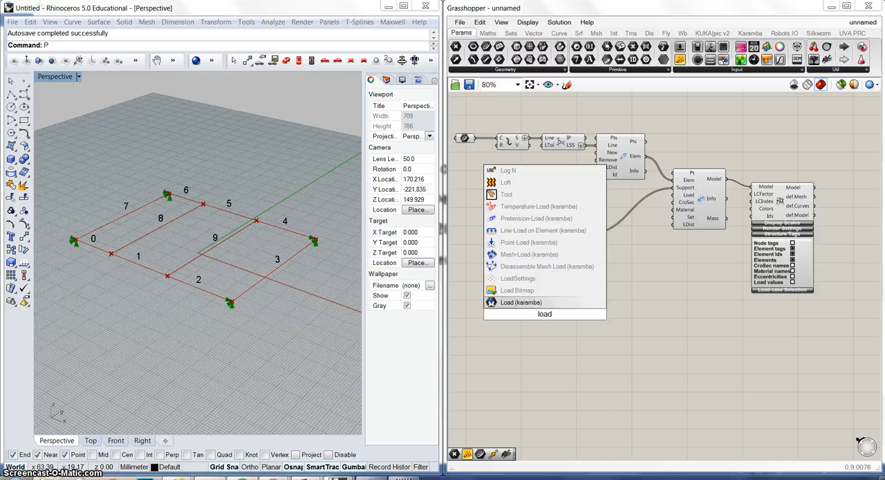
{"action": "left_click", "coordinate": [543, 243]}
{"action": "double_click", "coordinate": [546, 376]}
{"action": "type", "text": "load"}
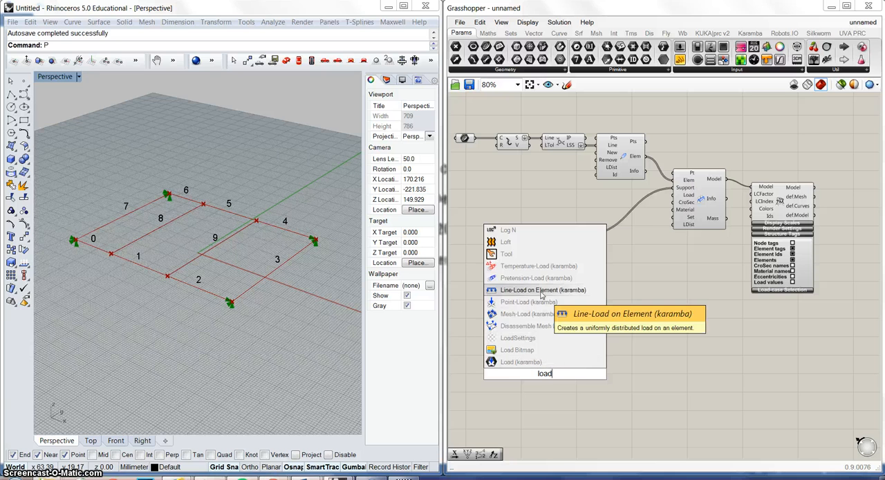
{"action": "left_click", "coordinate": [541, 293]}
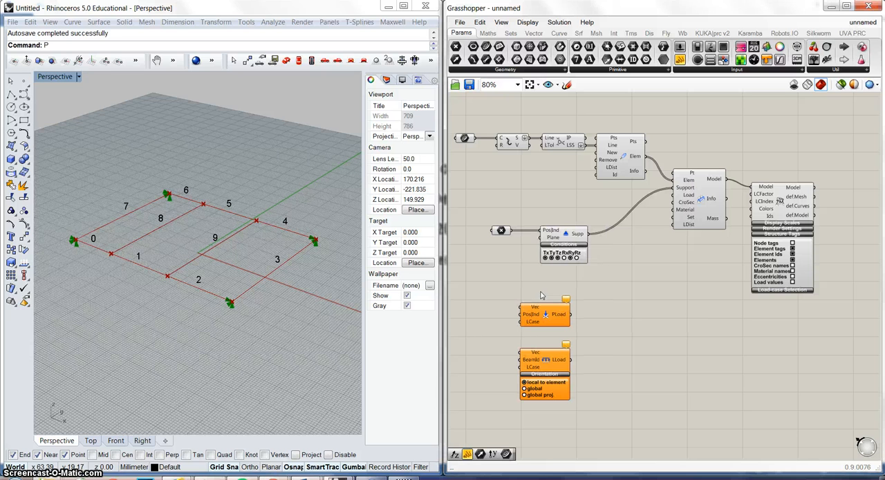
{"action": "left_click_drag", "start_coordinate": [543, 364], "coordinate": [633, 327]}
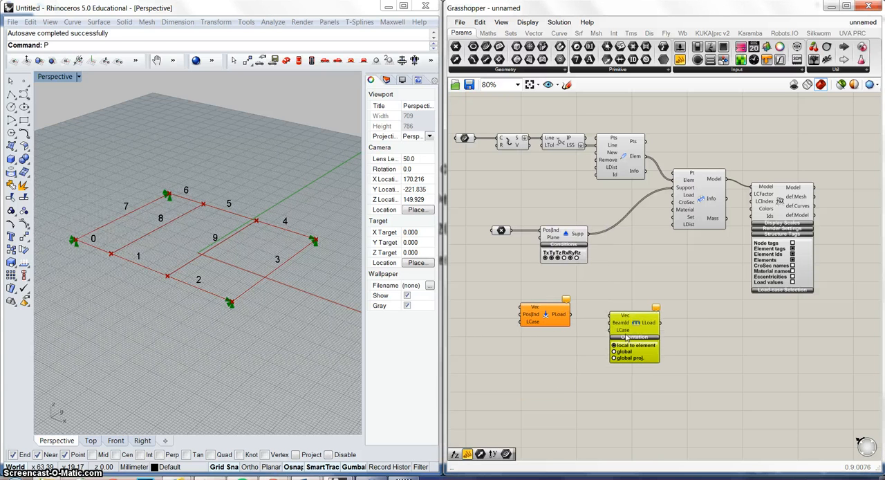
Add a Karamba Mesh-Load component below the point load and space the load components apart.
{"action": "double_click", "coordinate": [561, 391]}
{"action": "type", "text": "load"}
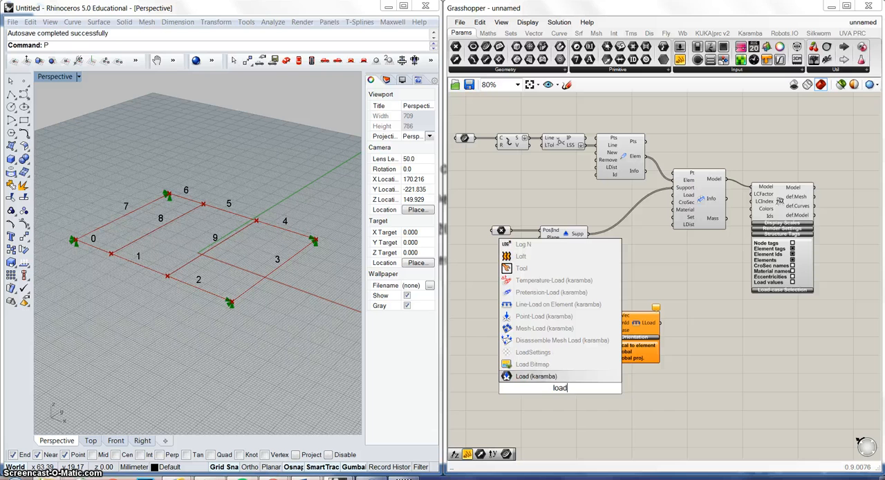
{"action": "left_click", "coordinate": [545, 334]}
{"action": "left_click_drag", "start_coordinate": [556, 377], "coordinate": [527, 374]}
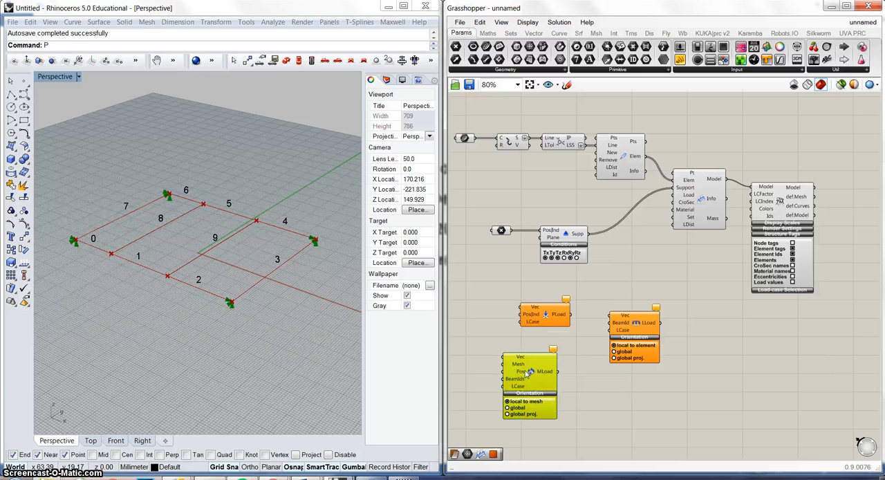
{"action": "left_click_drag", "start_coordinate": [542, 326], "coordinate": [528, 306]}
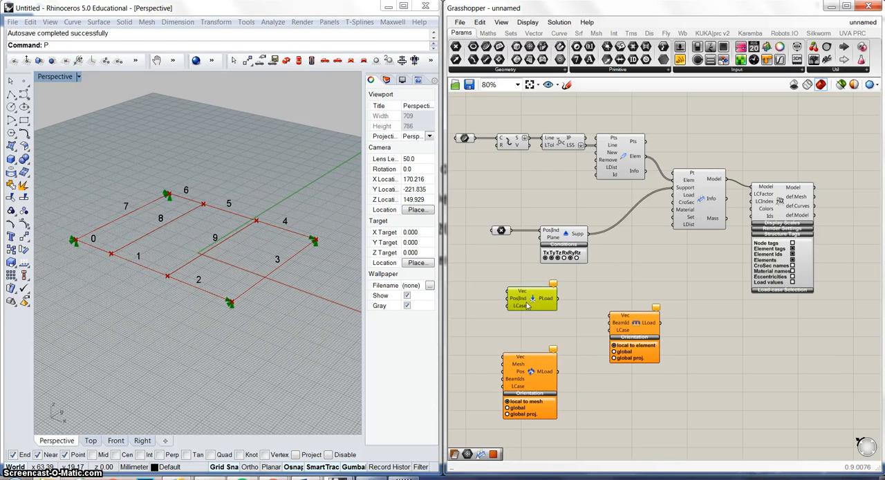
{"action": "left_click", "coordinate": [538, 373]}
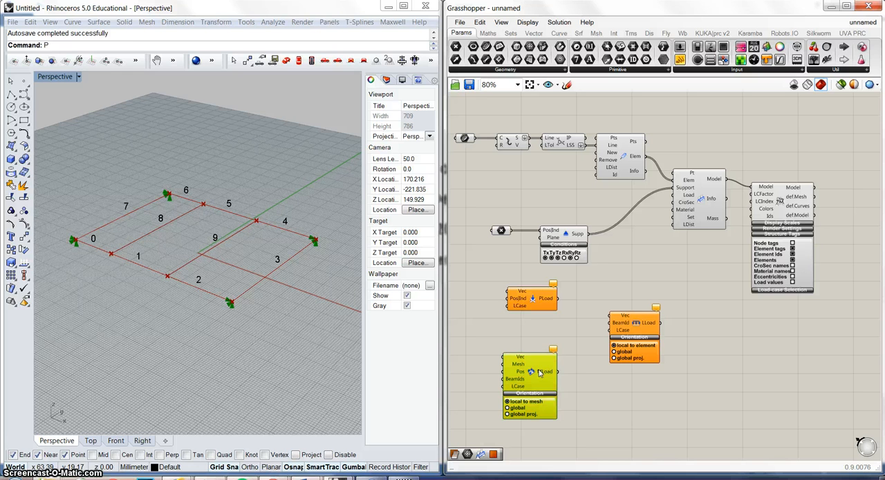
{"action": "left_click_drag", "start_coordinate": [539, 371], "coordinate": [552, 366]}
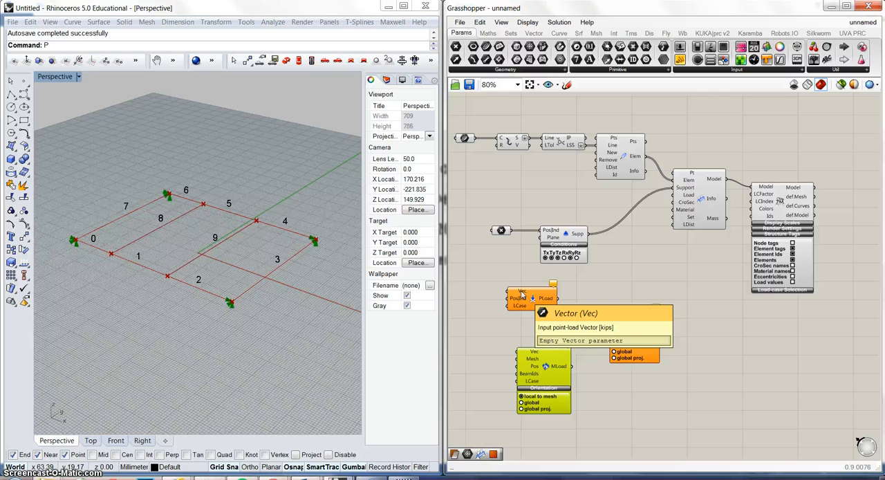
Add a Unit Z vector beside the point load and wire it to the Vec input.
{"action": "left_click_drag", "start_coordinate": [522, 295], "coordinate": [550, 291]}
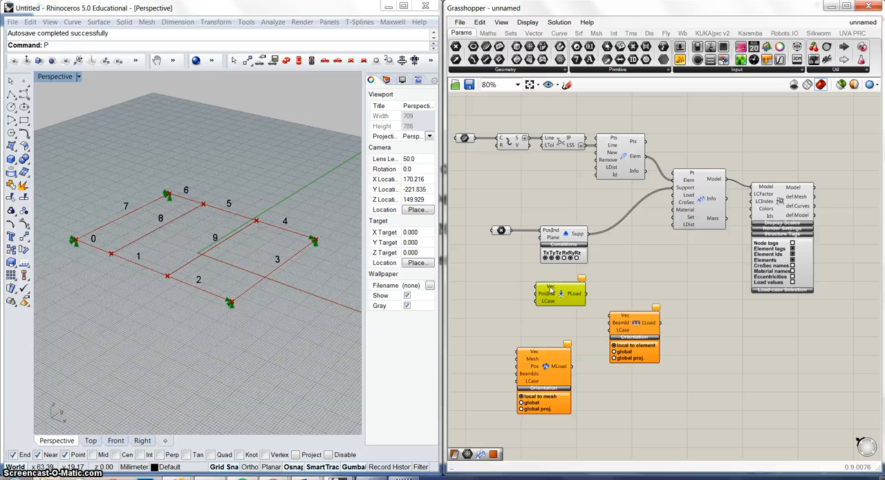
{"action": "double_click", "coordinate": [499, 288]}
{"action": "type", "text": "unit"}
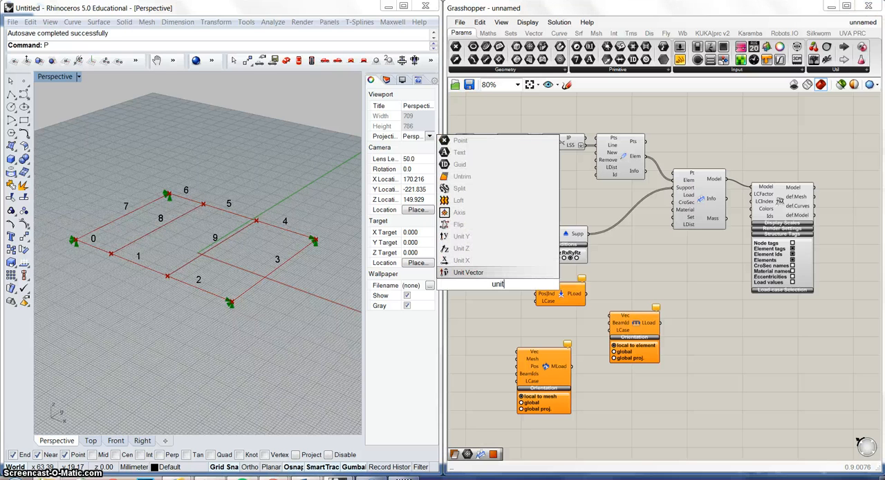
{"action": "left_click", "coordinate": [482, 248]}
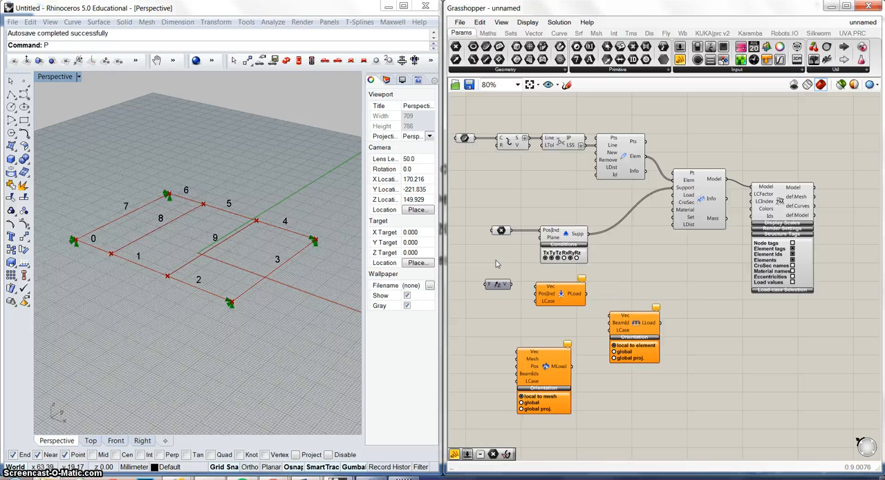
{"action": "mouse_move", "coordinate": [510, 284]}
{"action": "left_mouse_down"}
{"action": "mouse_move", "coordinate": [567, 289]}
{"action": "mouse_move", "coordinate": [512, 285]}
{"action": "left_mouse_up"}
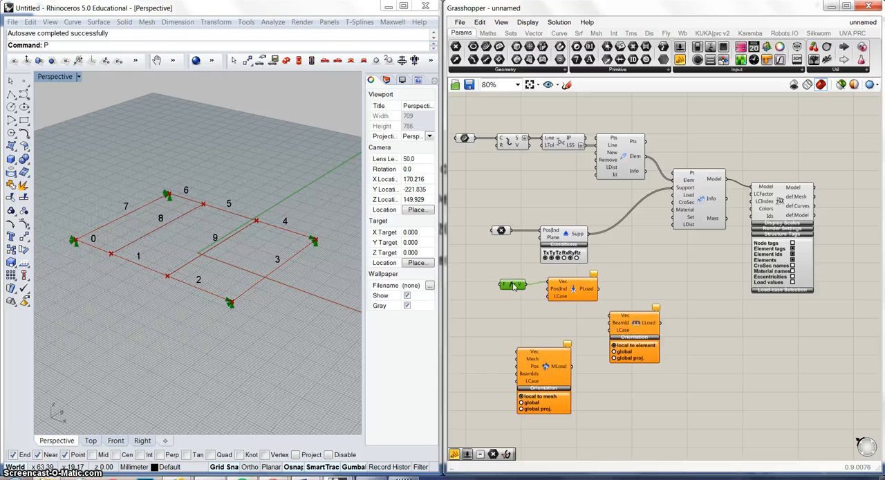
Add a panel containing -1 and wire it to the Unit Z vector's factor input.
{"action": "double_click", "coordinate": [474, 287]}
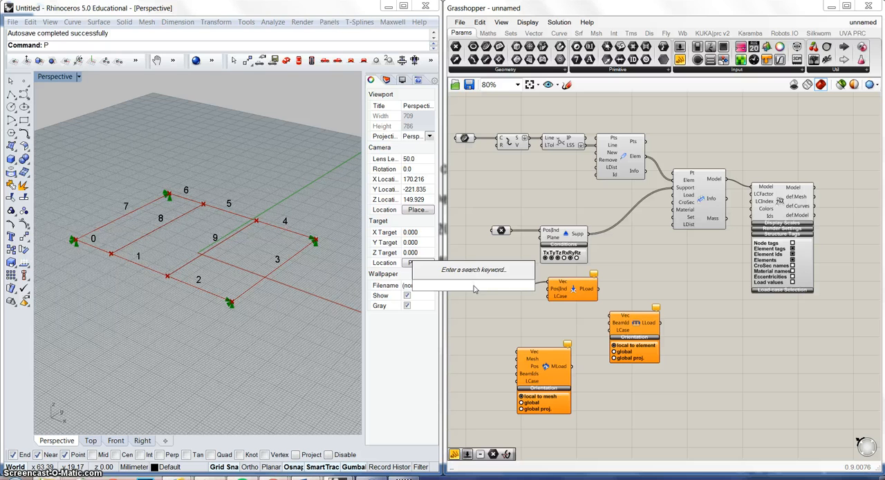
{"action": "type", "text": "p"}
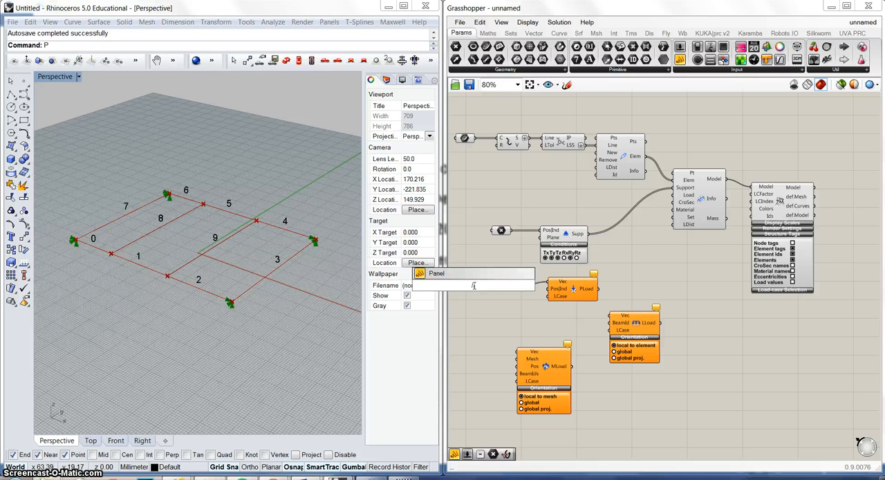
{"action": "type", "text": "/-1"}
{"action": "key", "text": "Return"}
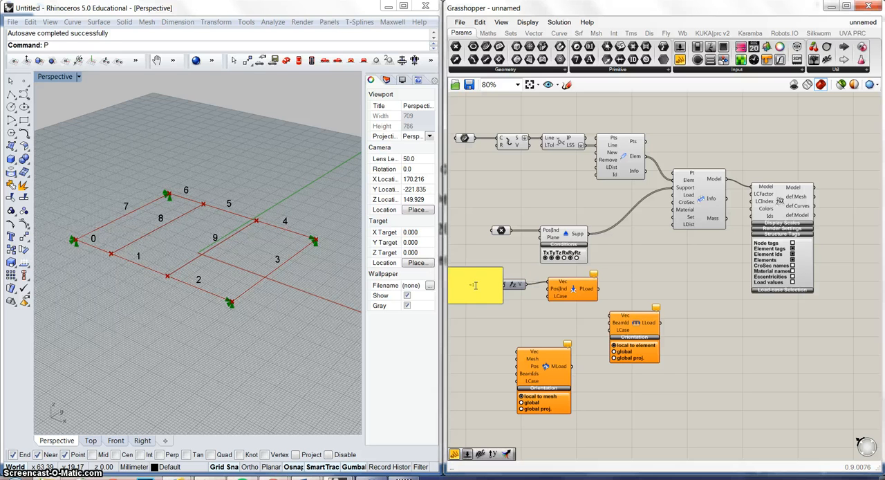
{"action": "right_click_drag", "start_coordinate": [494, 262], "coordinate": [519, 262]}
{"action": "left_click_drag", "start_coordinate": [470, 268], "coordinate": [496, 287]}
{"action": "mouse_move", "coordinate": [512, 288]}
{"action": "left_mouse_down"}
{"action": "mouse_move", "coordinate": [531, 283]}
{"action": "mouse_move", "coordinate": [499, 281]}
{"action": "left_mouse_up"}
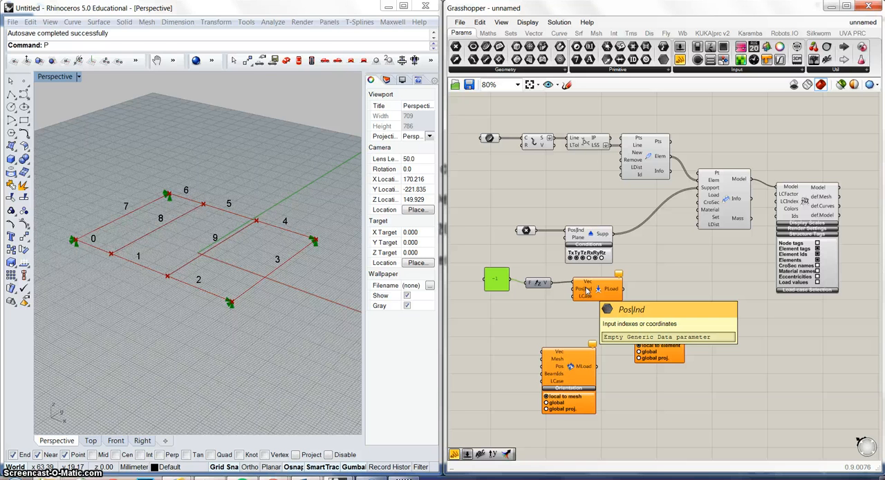
Show node tags instead of element tags on the structure, and wire the point load into the assembled model's Load input.
{"action": "left_click_drag", "start_coordinate": [586, 290], "coordinate": [593, 299]}
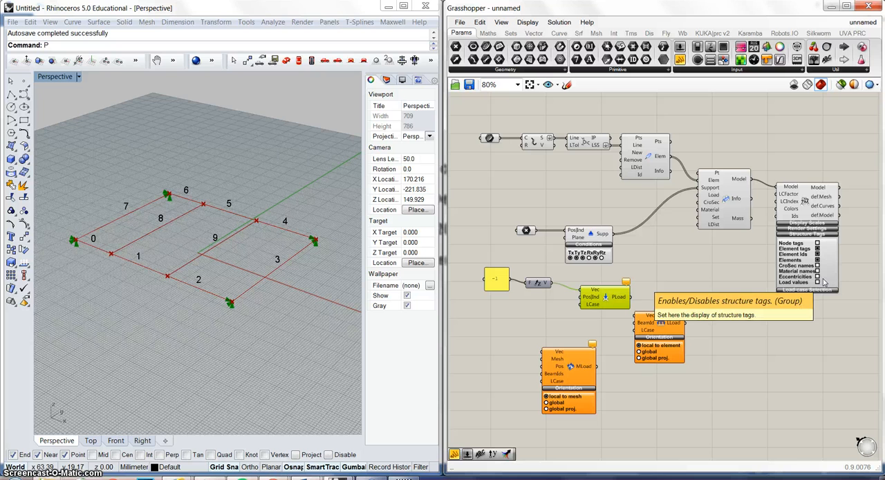
{"action": "left_click", "coordinate": [817, 243]}
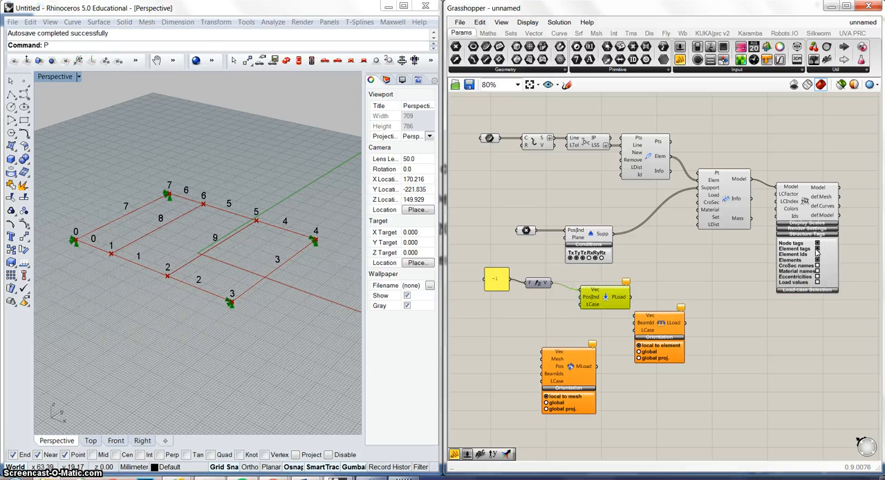
{"action": "left_click", "coordinate": [817, 249]}
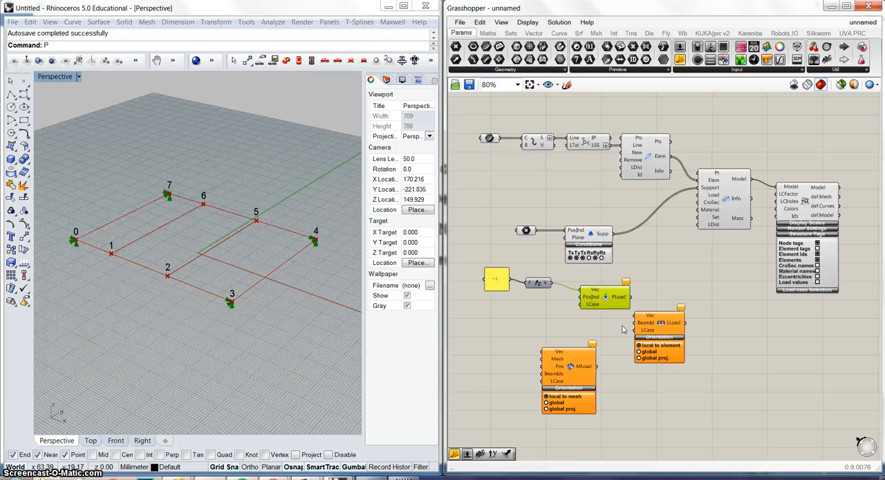
{"action": "left_click_drag", "start_coordinate": [631, 297], "coordinate": [695, 213]}
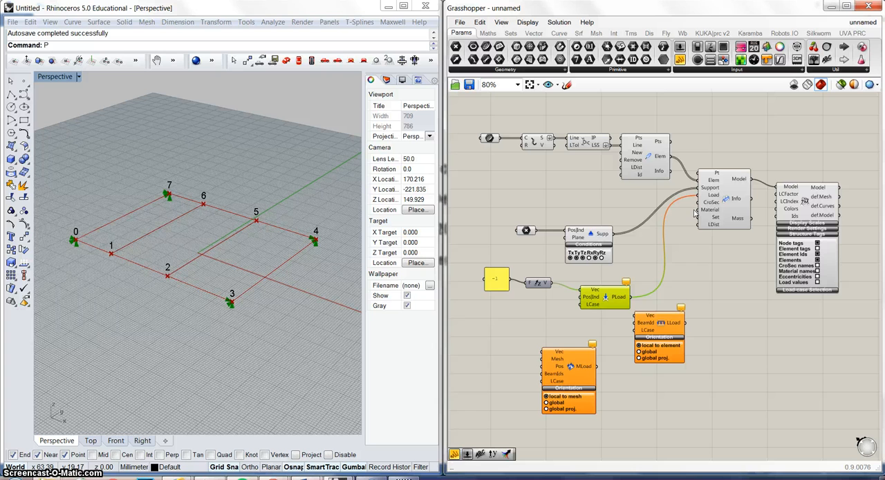
Add a panel containing 2 and wire it to the point load's PosInd input.
{"action": "double_click", "coordinate": [556, 314]}
{"action": "type", "text": "//"}
{"action": "key", "text": "Return"}
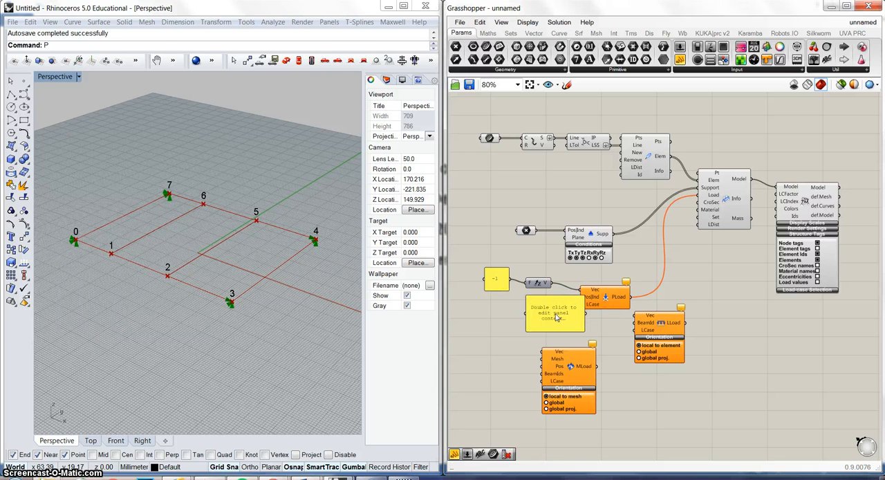
{"action": "double_click", "coordinate": [557, 317]}
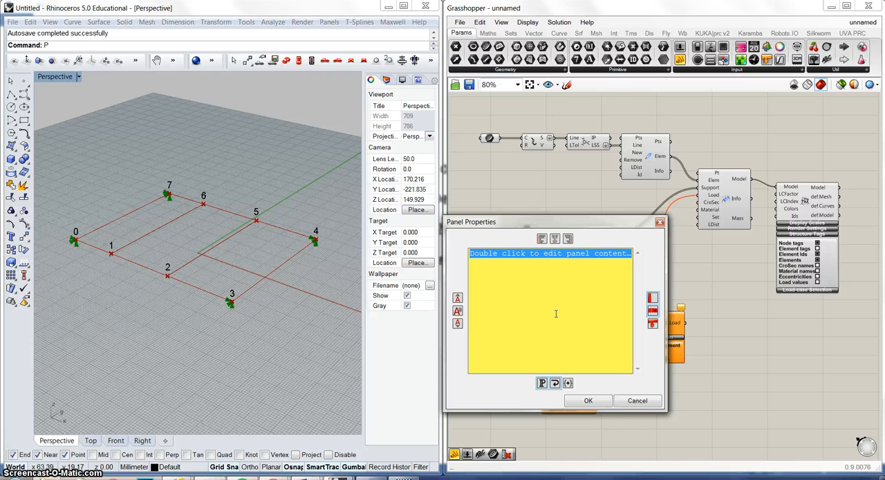
{"action": "type", "text": "2"}
{"action": "left_click", "coordinate": [598, 403]}
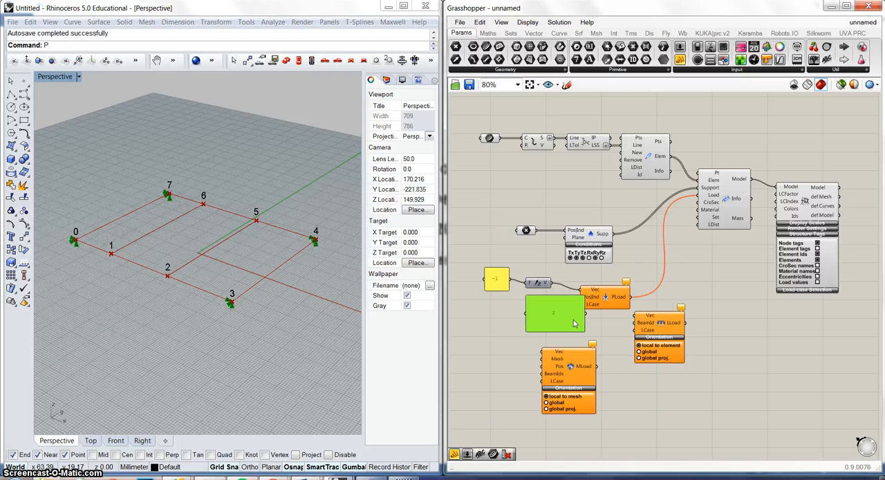
{"action": "mouse_move", "coordinate": [582, 319]}
{"action": "left_mouse_down"}
{"action": "mouse_move", "coordinate": [566, 318]}
{"action": "mouse_move", "coordinate": [581, 304]}
{"action": "left_mouse_up"}
Extend the node index panel with 1, 6 and 5 on separate lines, and turn off its multiline data.
{"action": "right_click_drag", "start_coordinate": [148, 278], "coordinate": [166, 263]}
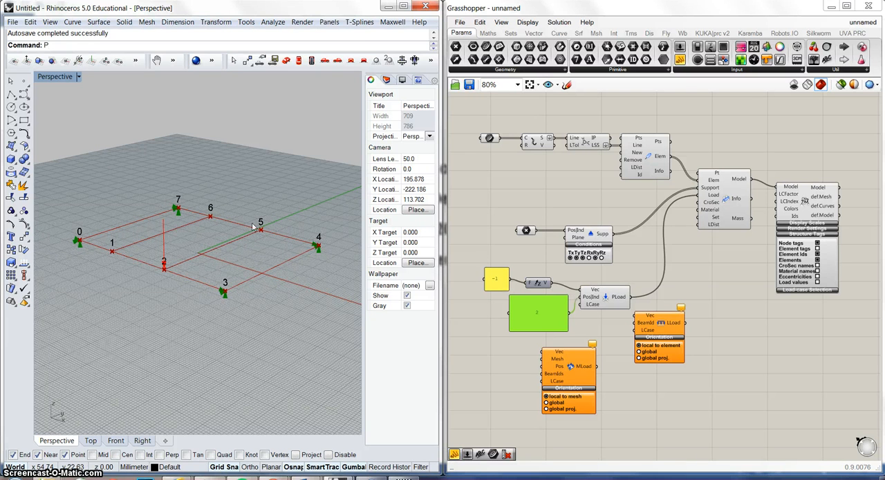
{"action": "double_click", "coordinate": [554, 316]}
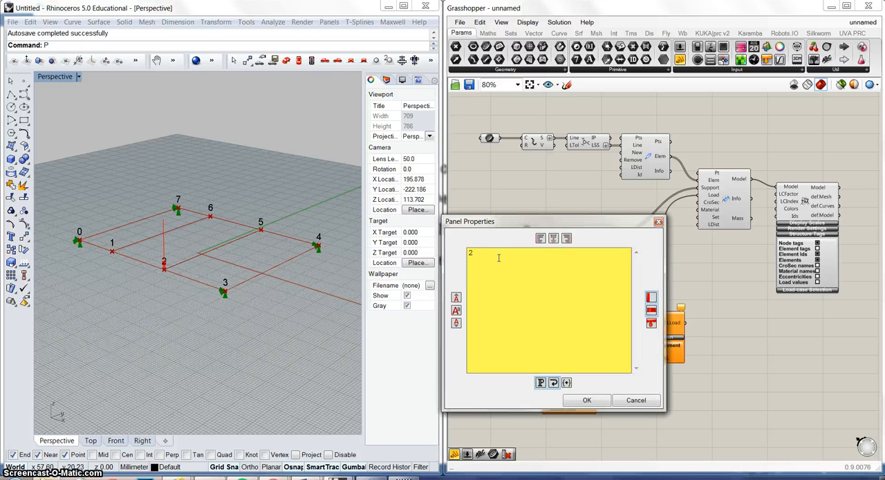
{"action": "type", "text": "1 "}
{"action": "type", "text": "6"}
{"action": "key", "text": "Return"}
{"action": "type", "text": "5"}
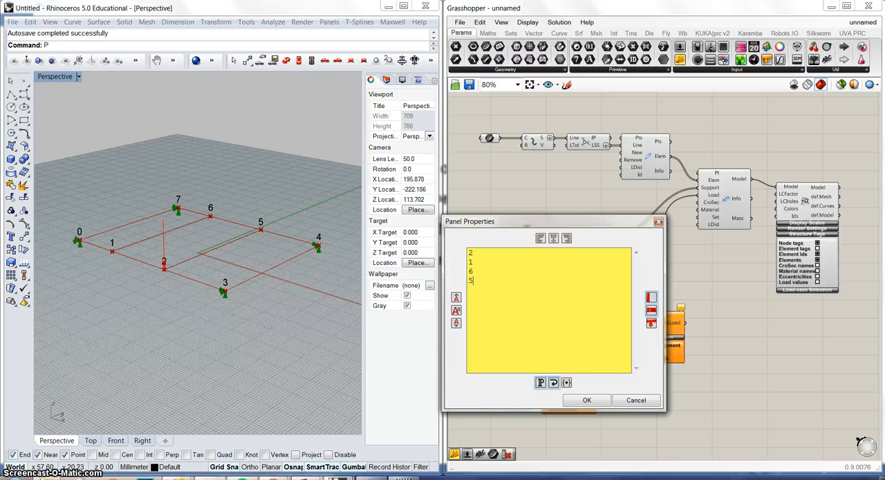
{"action": "left_click", "coordinate": [587, 400]}
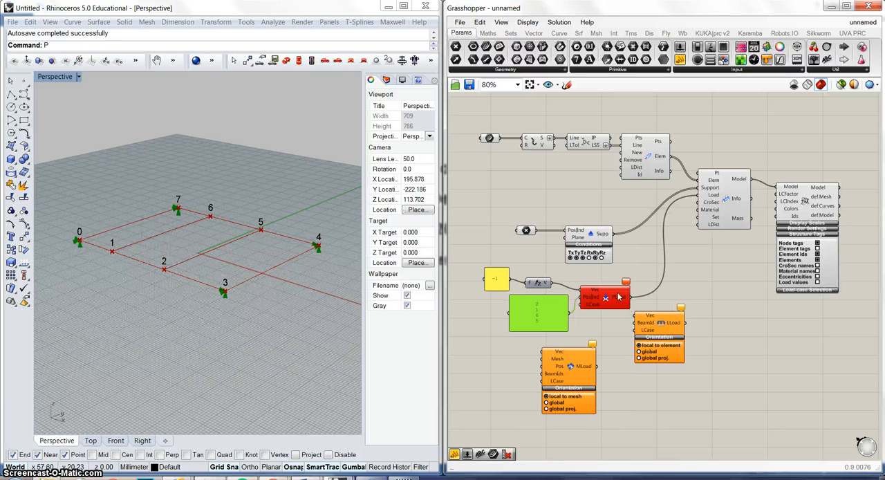
{"action": "double_click", "coordinate": [542, 314]}
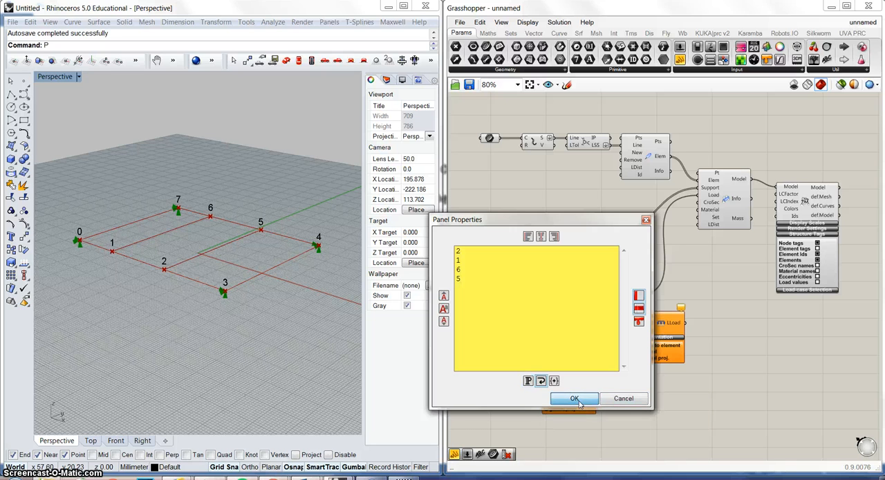
{"action": "left_click", "coordinate": [577, 401]}
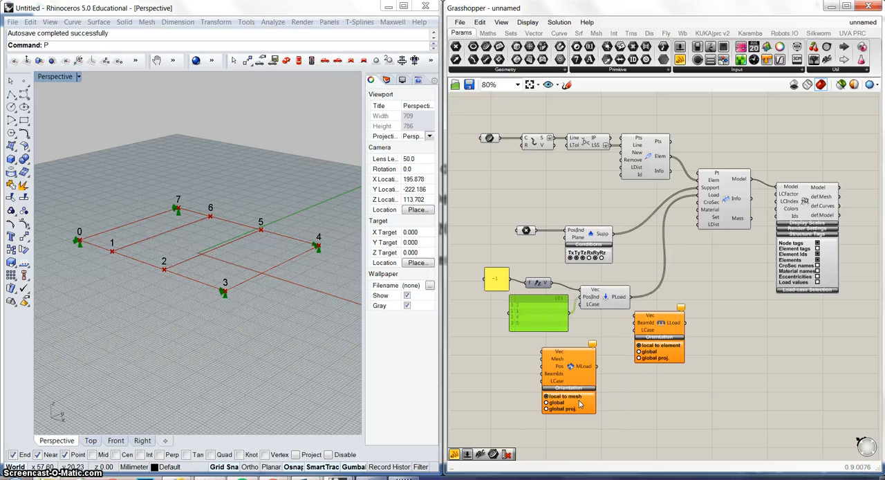
Switch the node index panel's Multiline Data option on and back off.
{"action": "right_click", "coordinate": [539, 316]}
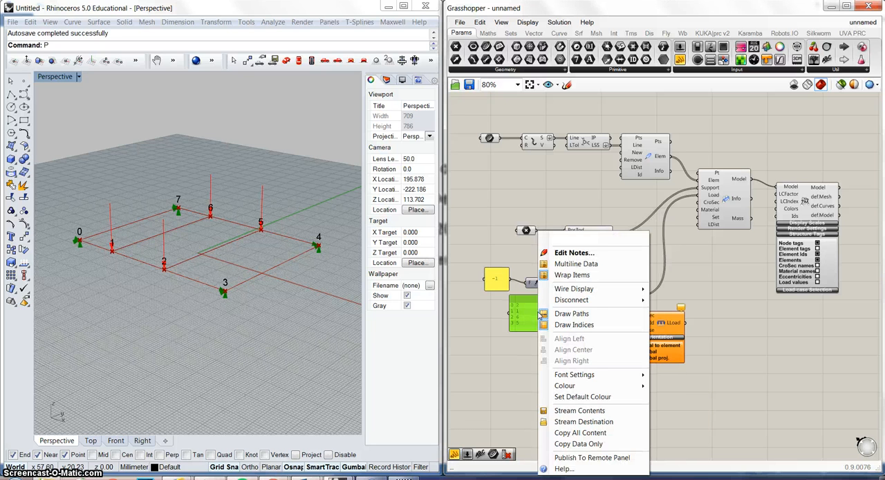
{"action": "left_click", "coordinate": [575, 263]}
{"action": "right_click", "coordinate": [554, 317]}
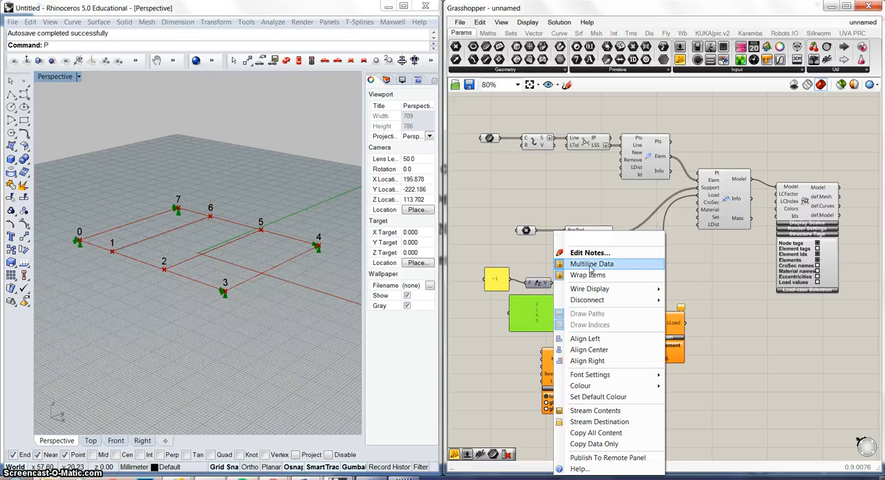
{"action": "left_click", "coordinate": [591, 268]}
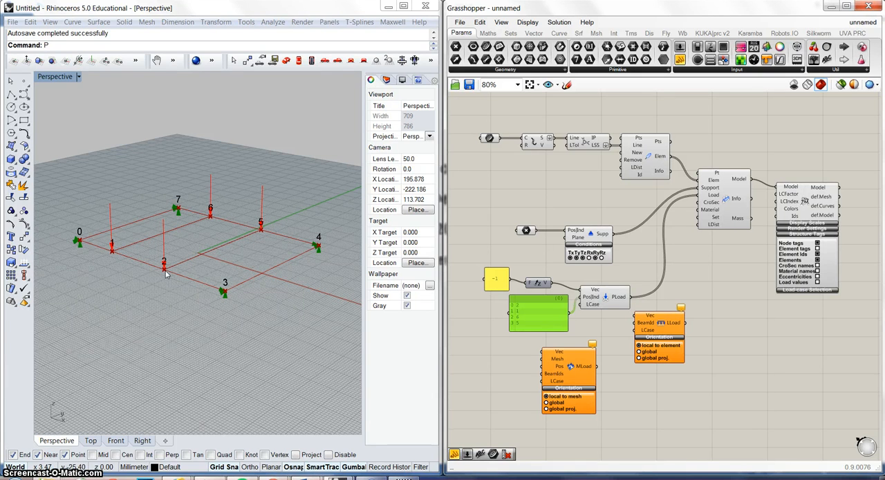
Move the Line-Load component farther away from the point load to make room around it.
{"action": "left_click_drag", "start_coordinate": [653, 325], "coordinate": [684, 333]}
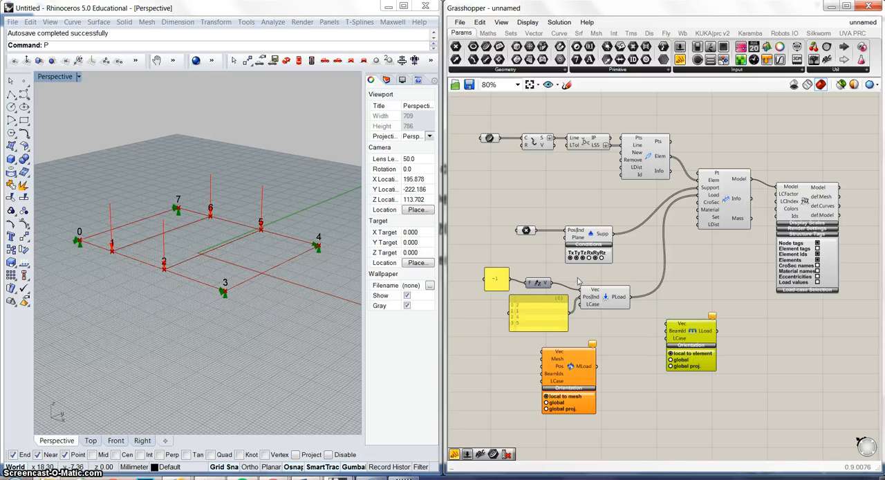
Spread out the point, line and mesh load components, placing the line load below the point load and the mesh load below that.
{"action": "left_click_drag", "start_coordinate": [608, 298], "coordinate": [617, 284]}
{"action": "left_click_drag", "start_coordinate": [673, 338], "coordinate": [632, 331]}
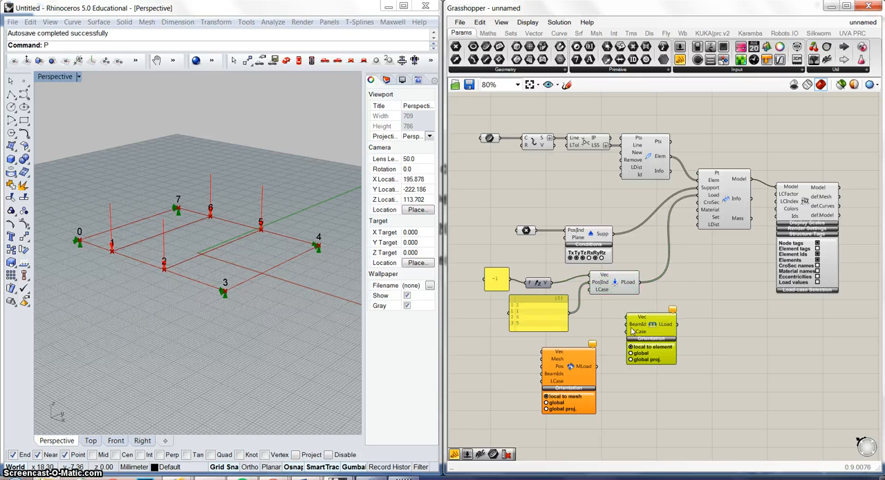
{"action": "left_click_drag", "start_coordinate": [580, 362], "coordinate": [691, 418]}
{"action": "left_click_drag", "start_coordinate": [640, 324], "coordinate": [629, 345]}
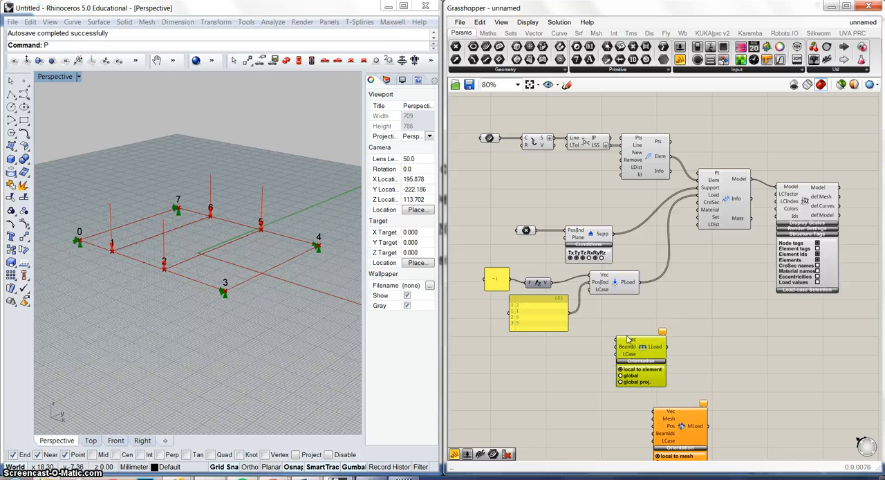
Move the Unit Z vector and its -1 panel beside the line load, and wire the vector to the line load's Vec input.
{"action": "left_click_drag", "start_coordinate": [546, 283], "coordinate": [557, 367]}
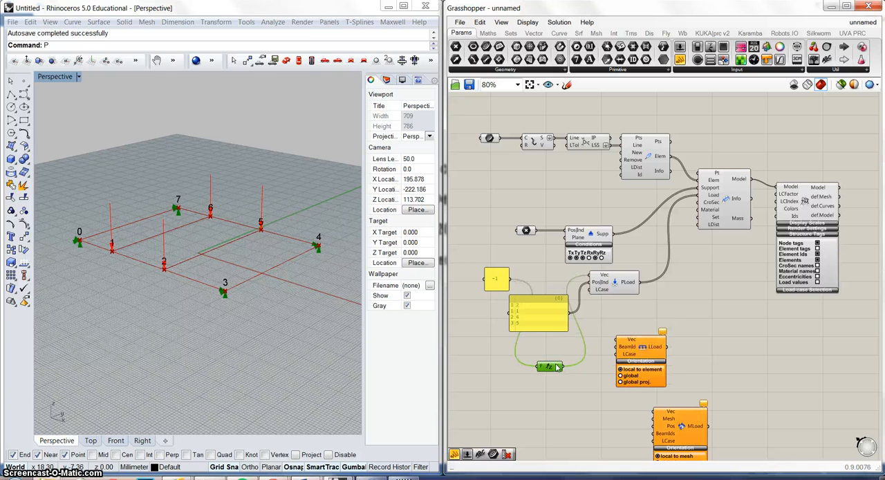
{"action": "left_click_drag", "start_coordinate": [501, 283], "coordinate": [501, 368]}
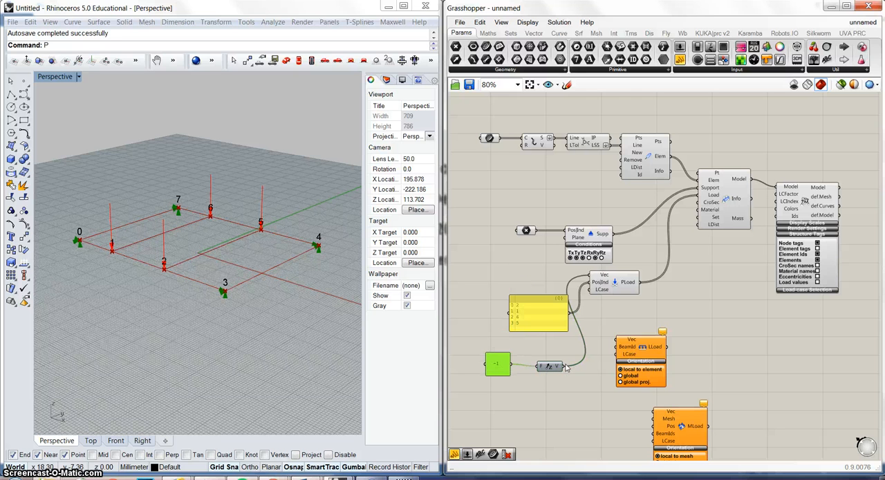
{"action": "left_click_drag", "start_coordinate": [565, 366], "coordinate": [636, 324]}
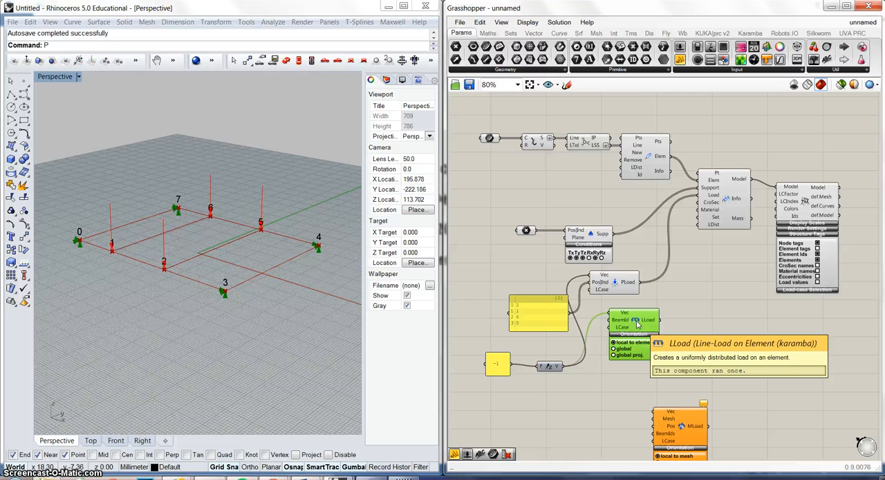
{"action": "left_click_drag", "start_coordinate": [637, 324], "coordinate": [647, 352]}
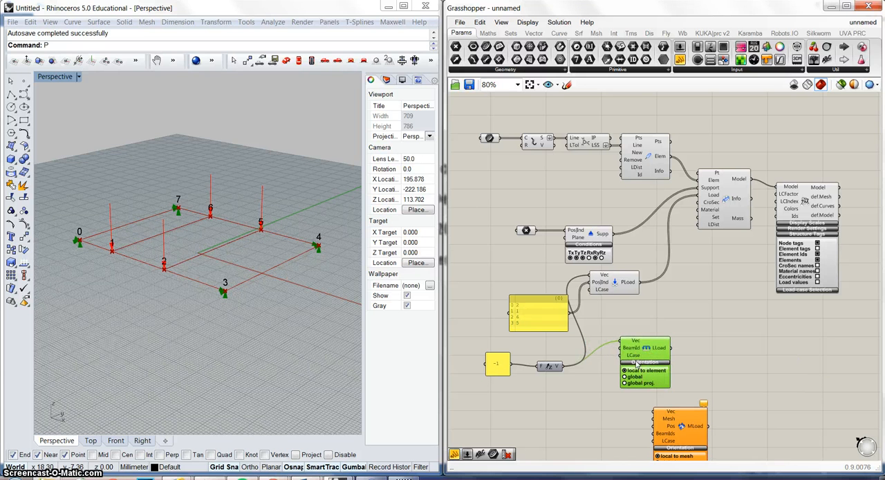
Turn off node tags and turn on element tags in the model display settings.
{"action": "left_click", "coordinate": [817, 243]}
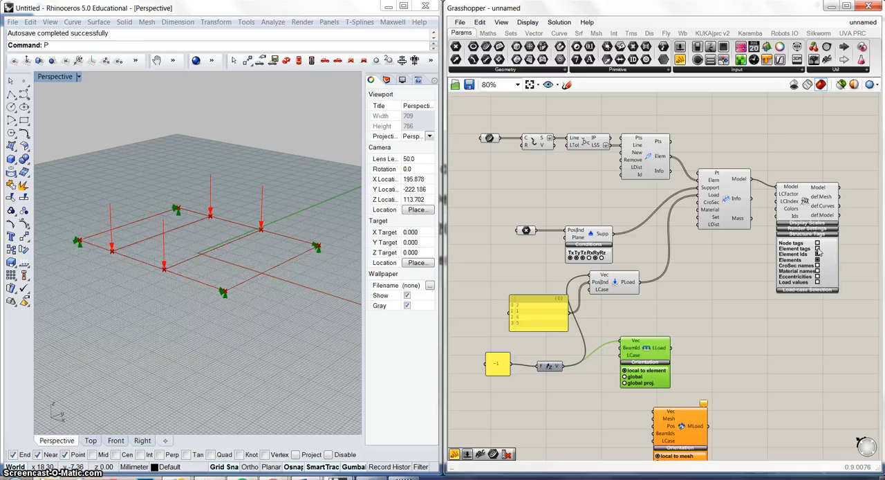
{"action": "left_click", "coordinate": [817, 248]}
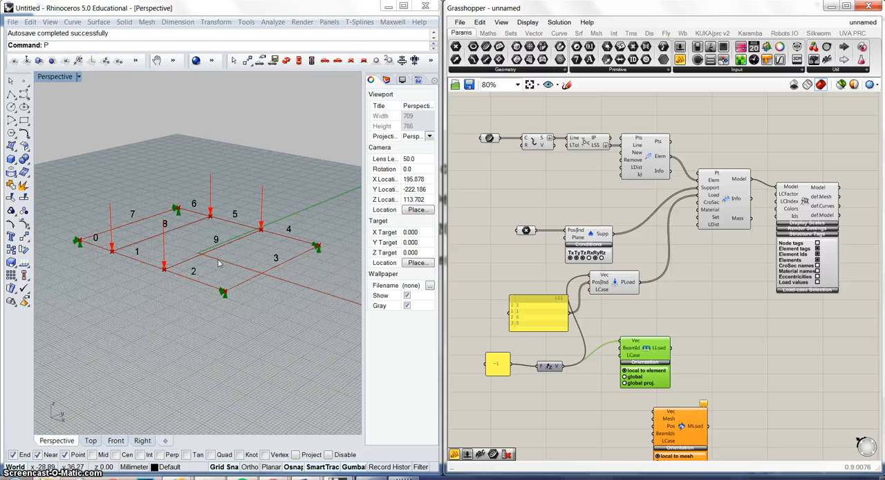
Feed the line load's BeamId input from a new panel listing 8 and 9 on separate lines, with multiline data turned off.
{"action": "double_click", "coordinate": [573, 393]}
{"action": "type", "text": "panel"}
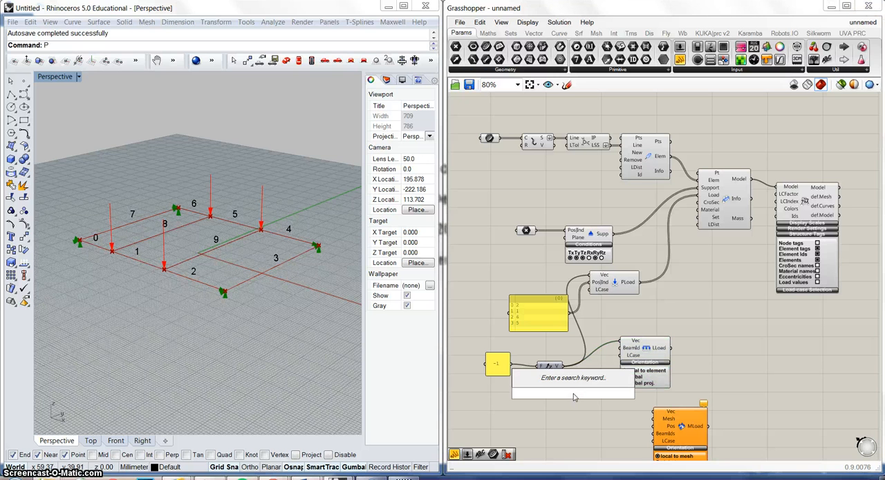
{"action": "key", "text": "Return"}
{"action": "double_click", "coordinate": [573, 397]}
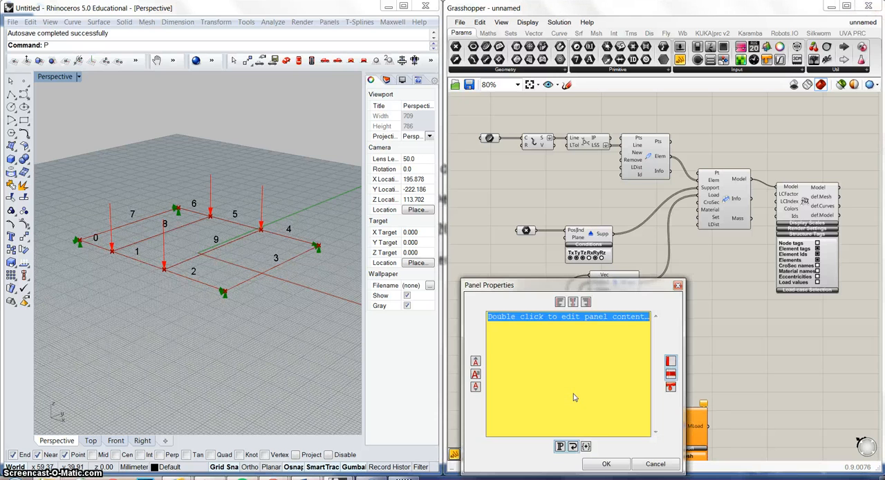
{"action": "type", "text": "8"}
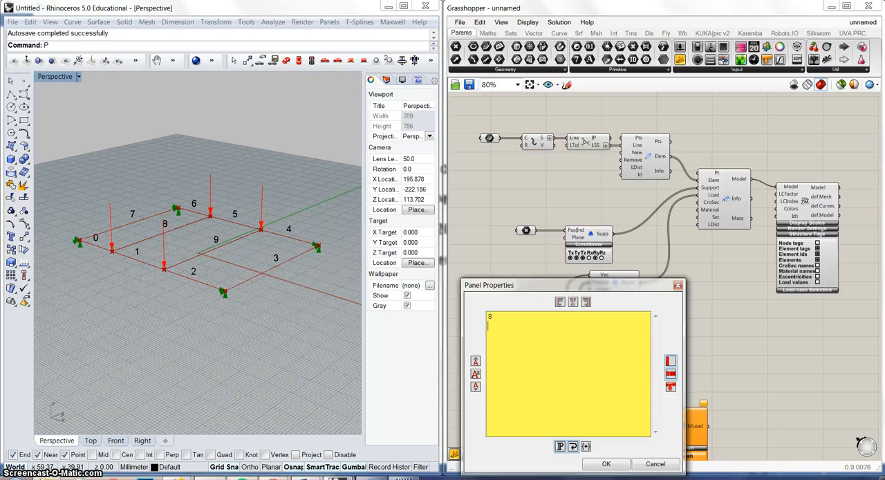
{"action": "left_click", "coordinate": [624, 467]}
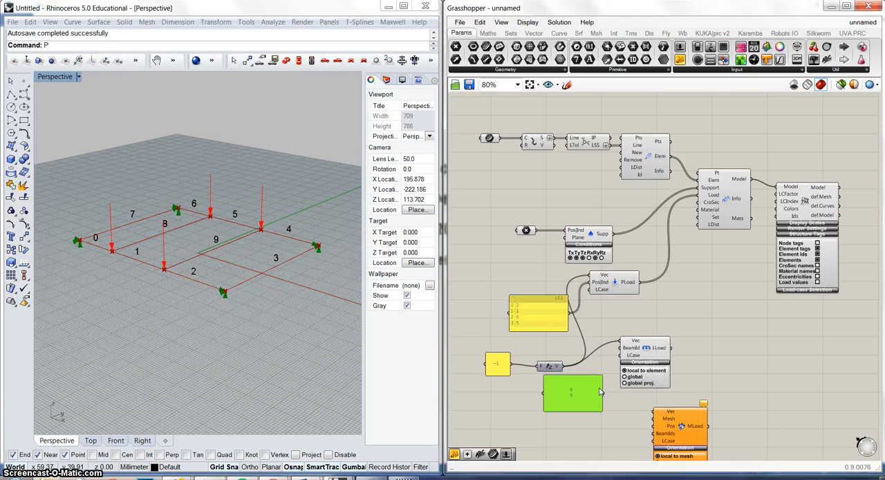
{"action": "left_click_drag", "start_coordinate": [605, 394], "coordinate": [622, 348]}
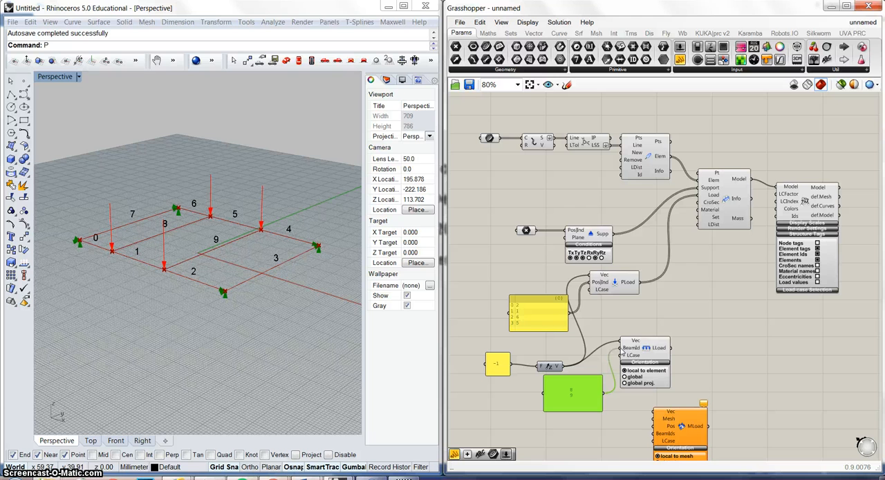
{"action": "right_click", "coordinate": [579, 393]}
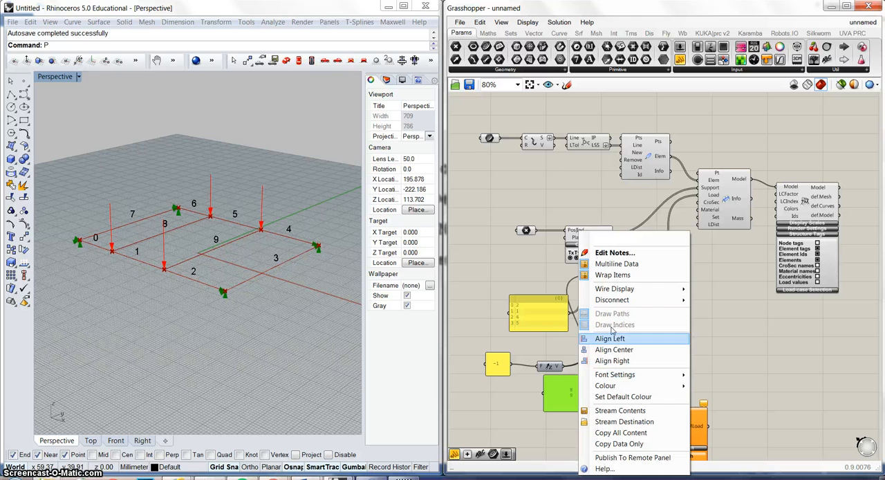
{"action": "left_click", "coordinate": [611, 267]}
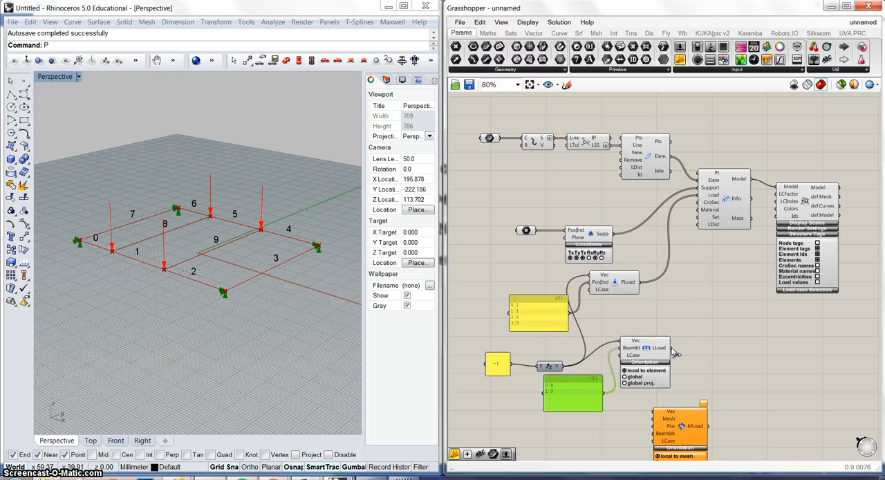
Wire the line load's output into the assembled model's Load input in place of the point load.
{"action": "left_click_drag", "start_coordinate": [672, 350], "coordinate": [701, 197]}
{"action": "right_click_drag", "start_coordinate": [262, 173], "coordinate": [276, 184]}
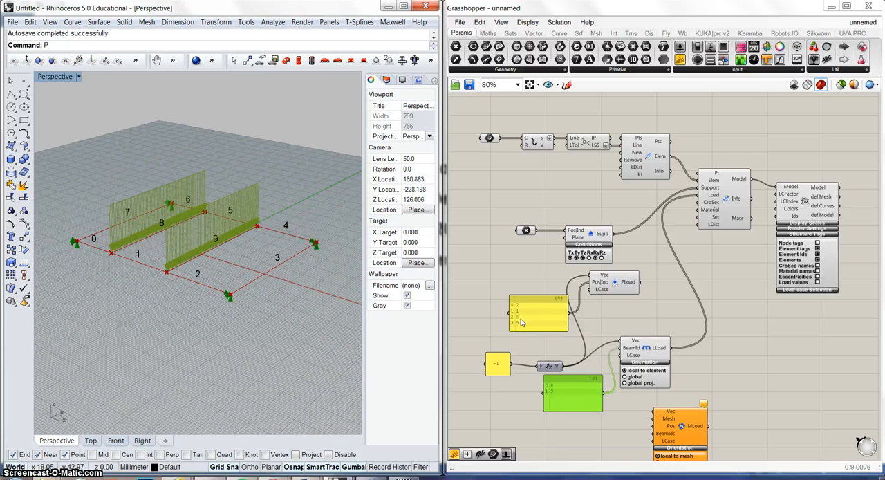
Move the node index panel level with the point load, and attach a new panel to the PLoad output.
{"action": "left_click", "coordinate": [541, 303]}
{"action": "left_click_drag", "start_coordinate": [536, 290], "coordinate": [543, 285]}
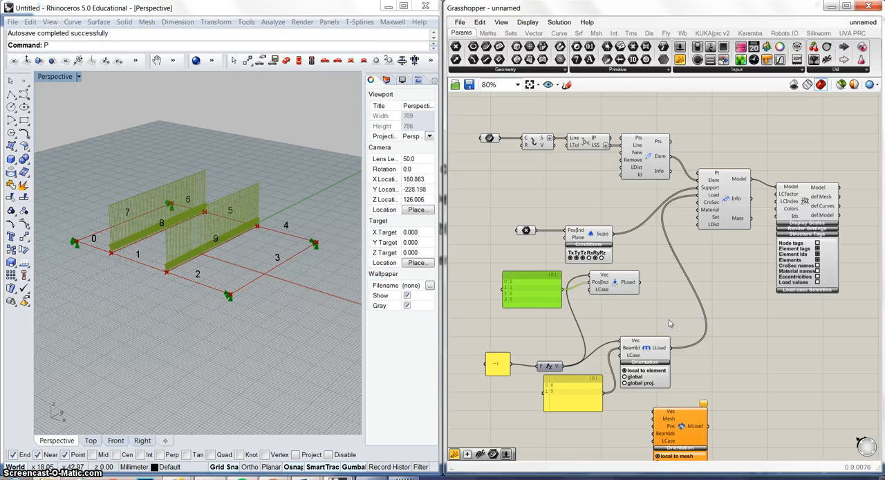
{"action": "double_click", "coordinate": [664, 287]}
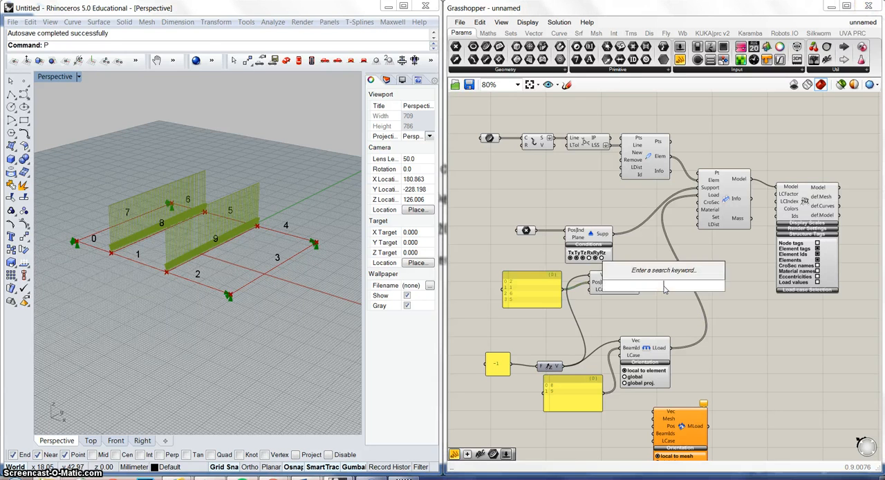
{"action": "type", "text": "panel"}
{"action": "key", "text": "Return"}
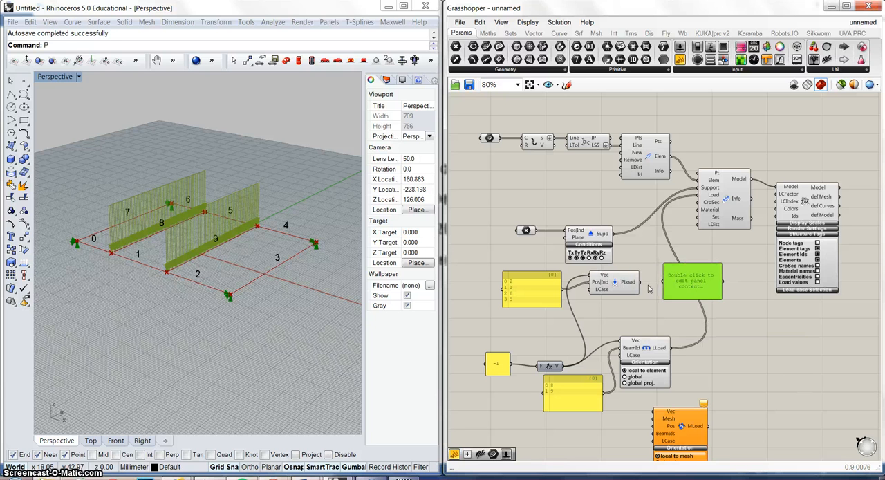
{"action": "left_click_drag", "start_coordinate": [640, 282], "coordinate": [662, 281]}
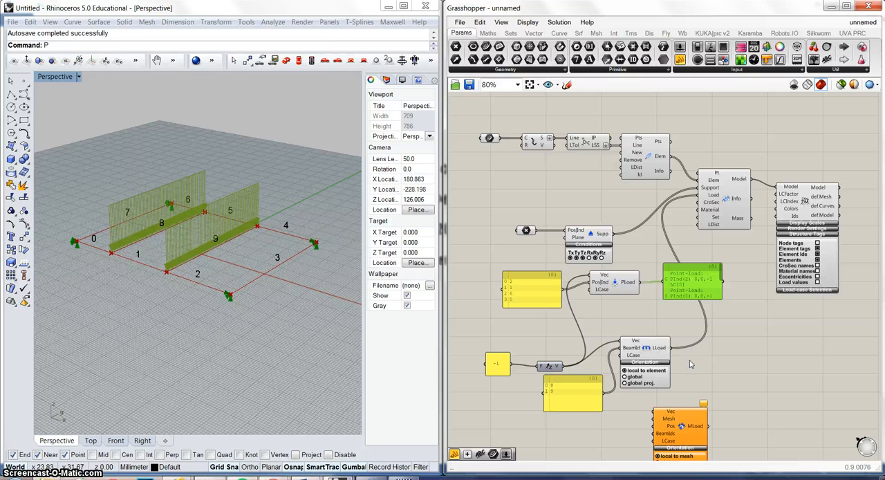
Add a panel connected to the LLoad output and widen it so each load description fits.
{"action": "double_click", "coordinate": [723, 356]}
{"action": "type", "text": "panel"}
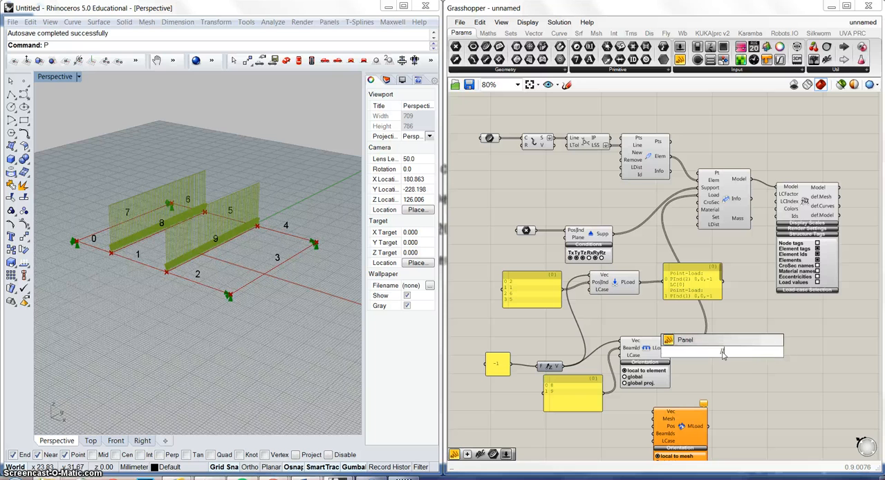
{"action": "key", "text": "Return"}
{"action": "left_click_drag", "start_coordinate": [689, 353], "coordinate": [738, 361]}
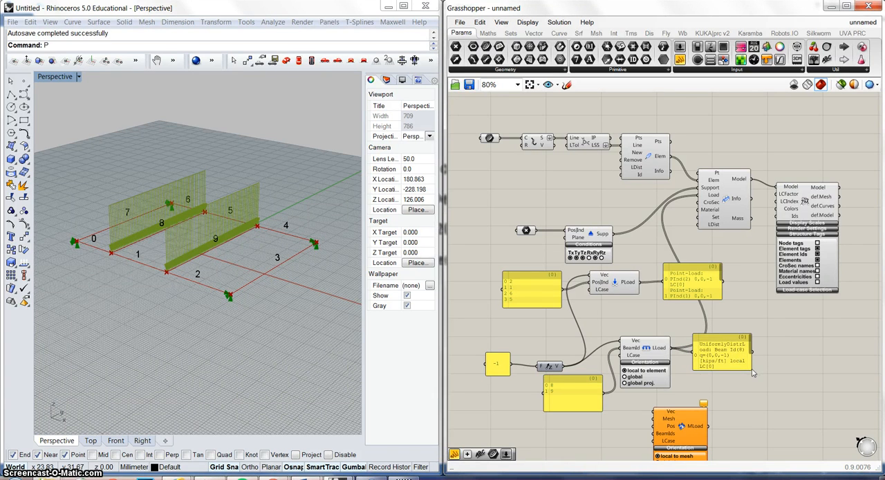
{"action": "left_click_drag", "start_coordinate": [752, 372], "coordinate": [797, 379]}
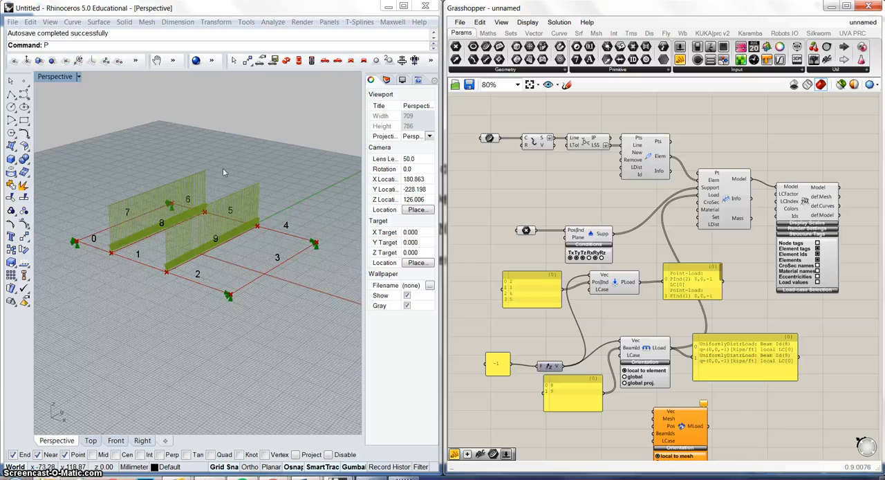
Nudge the mesh load and Unit Z components, and set the line load's orientation to global.
{"action": "right_click_drag", "start_coordinate": [240, 205], "coordinate": [201, 192]}
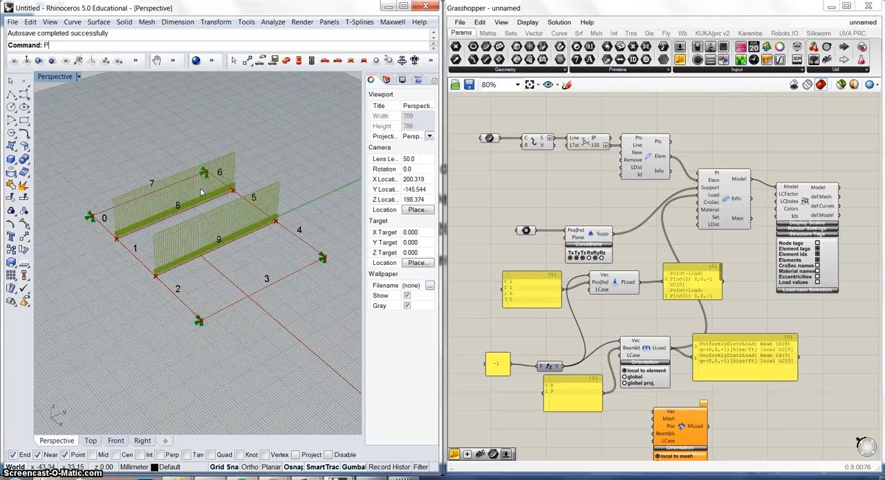
{"action": "left_click_drag", "start_coordinate": [690, 422], "coordinate": [722, 412]}
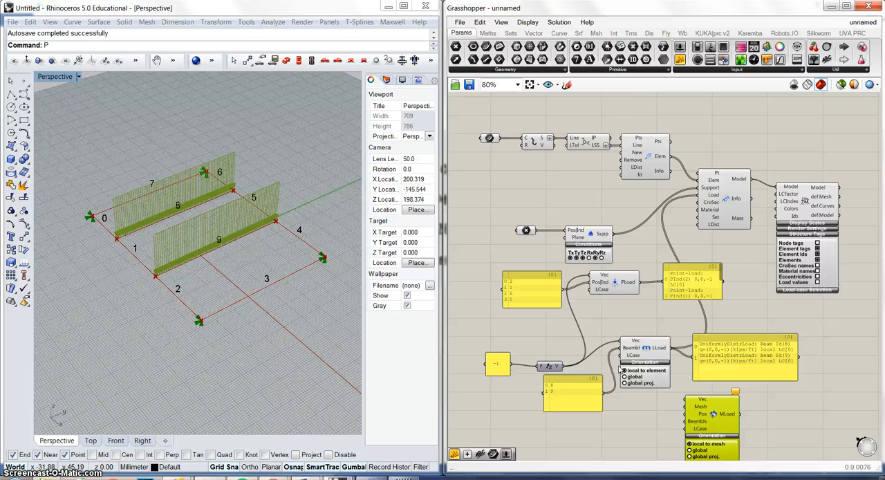
{"action": "scroll", "coordinate": [636, 376], "scroll_direction": "up", "scroll_amount": 2}
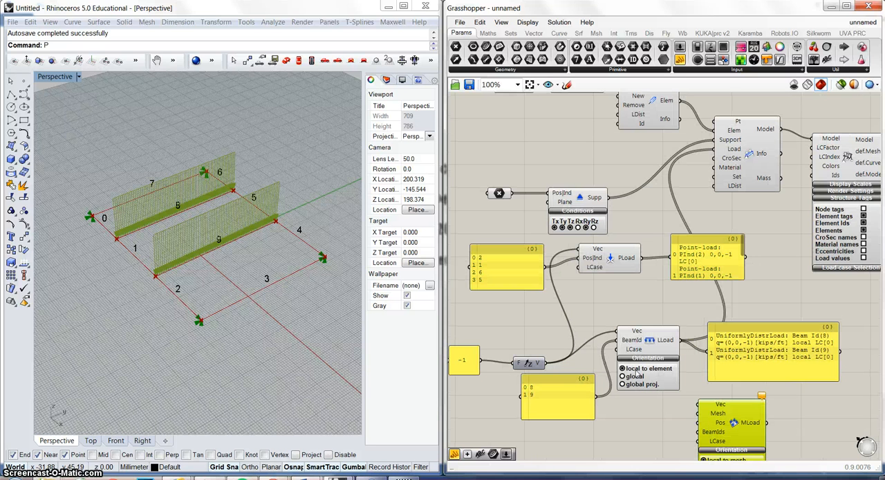
{"action": "left_click_drag", "start_coordinate": [530, 364], "coordinate": [529, 351]}
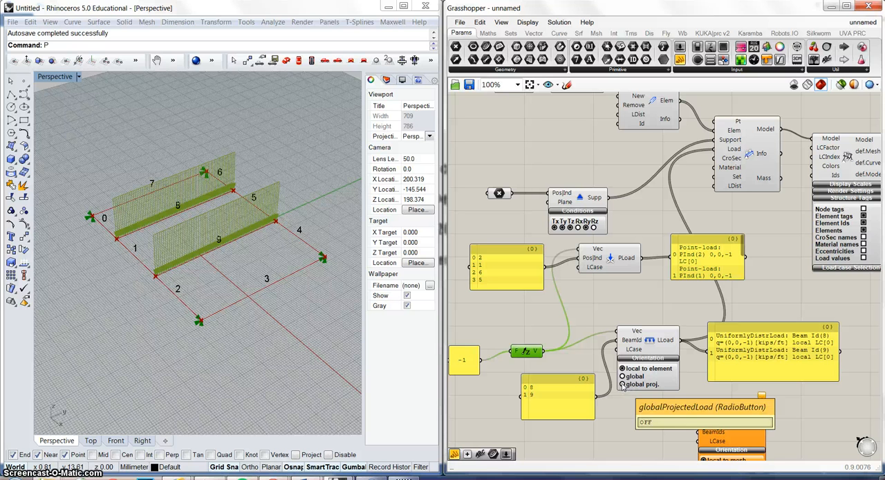
{"action": "left_click", "coordinate": [622, 376]}
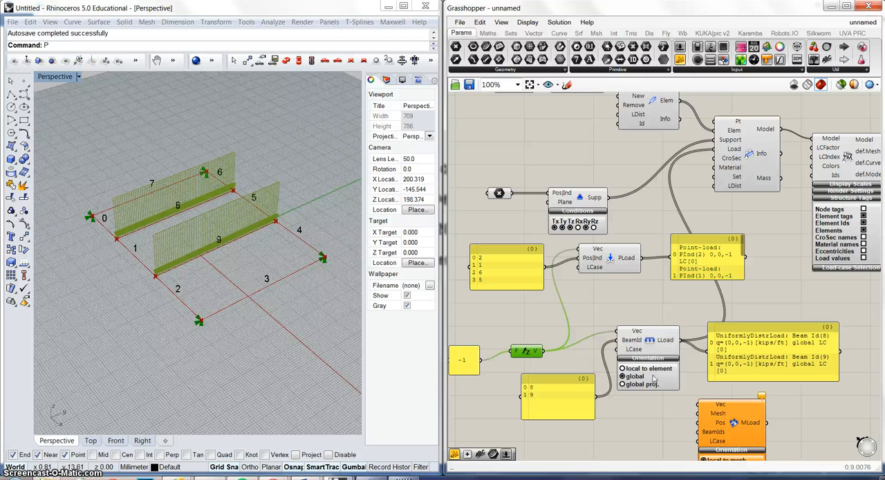
{"action": "right_click_drag", "start_coordinate": [226, 211], "coordinate": [253, 233]}
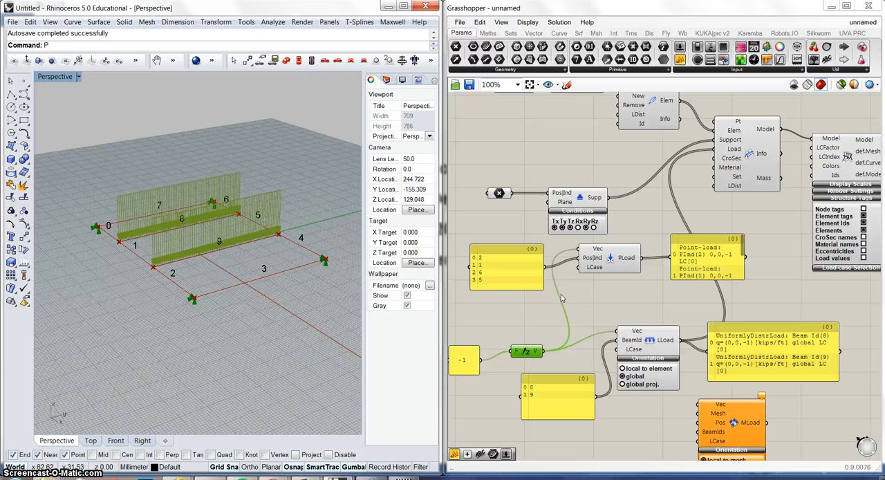
{"action": "right_click_drag", "start_coordinate": [264, 246], "coordinate": [278, 259]}
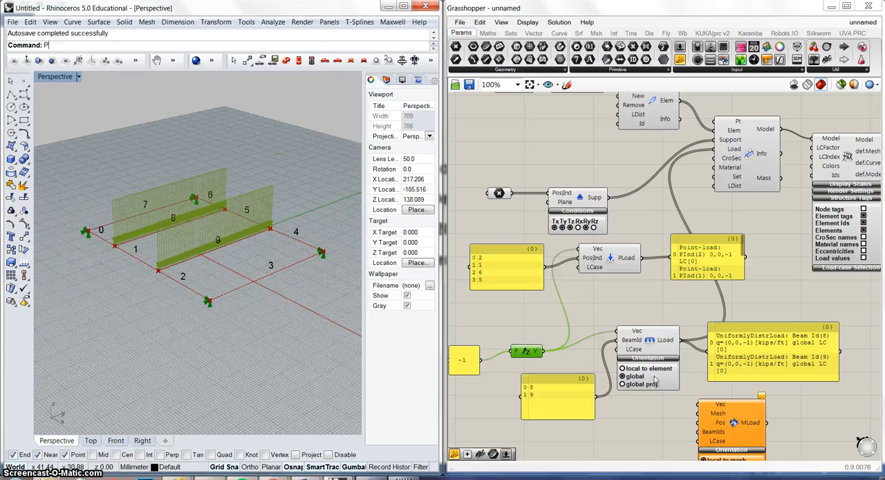
Compact the line load group by moving the component, its output panel, beam index panel, Unit Z vector and -1 panel closer together.
{"action": "left_click_drag", "start_coordinate": [648, 345], "coordinate": [595, 329]}
{"action": "left_click_drag", "start_coordinate": [765, 356], "coordinate": [693, 335]}
{"action": "left_click_drag", "start_coordinate": [519, 398], "coordinate": [480, 392]}
{"action": "left_click_drag", "start_coordinate": [525, 350], "coordinate": [499, 337]}
{"action": "left_click_drag", "start_coordinate": [464, 365], "coordinate": [465, 328]}
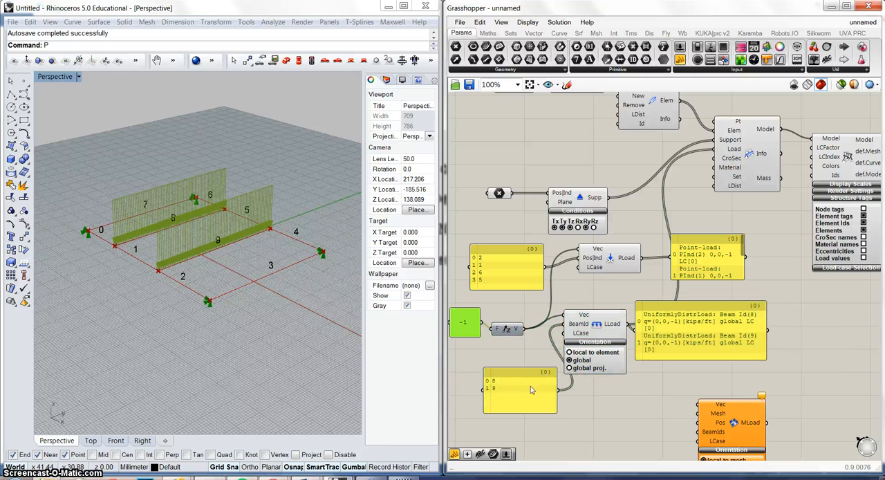
{"action": "left_click_drag", "start_coordinate": [531, 389], "coordinate": [501, 361]}
{"action": "right_click_drag", "start_coordinate": [654, 418], "coordinate": [663, 273]}
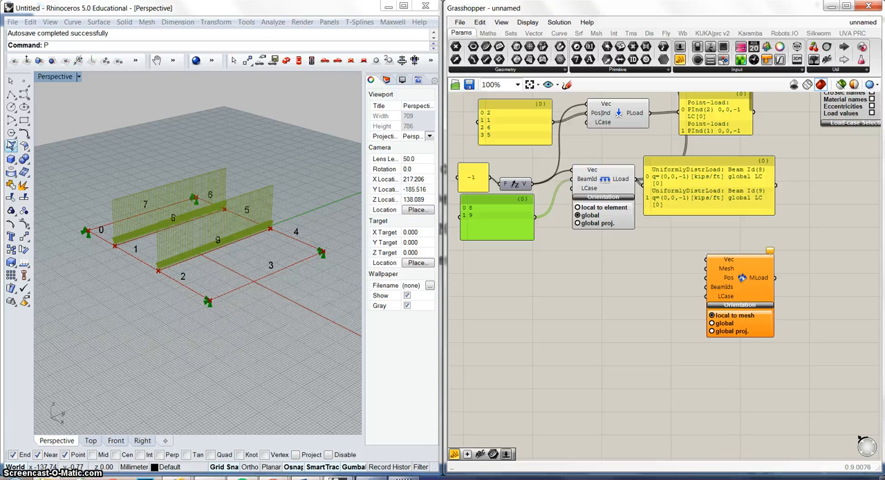
Create a four-corner surface in Rhino snapped to the frame's outer corners and raise it above the beams.
{"action": "left_click", "coordinate": [11, 146]}
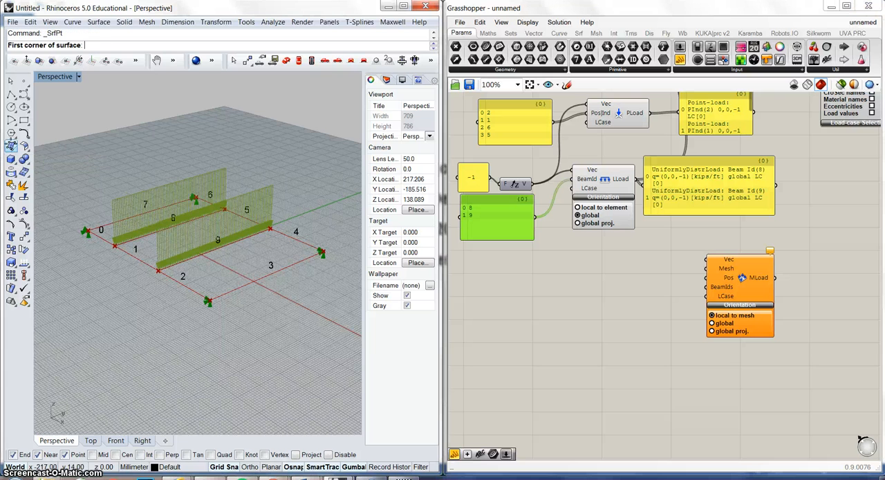
{"action": "left_click", "coordinate": [86, 230]}
{"action": "left_click", "coordinate": [194, 199]}
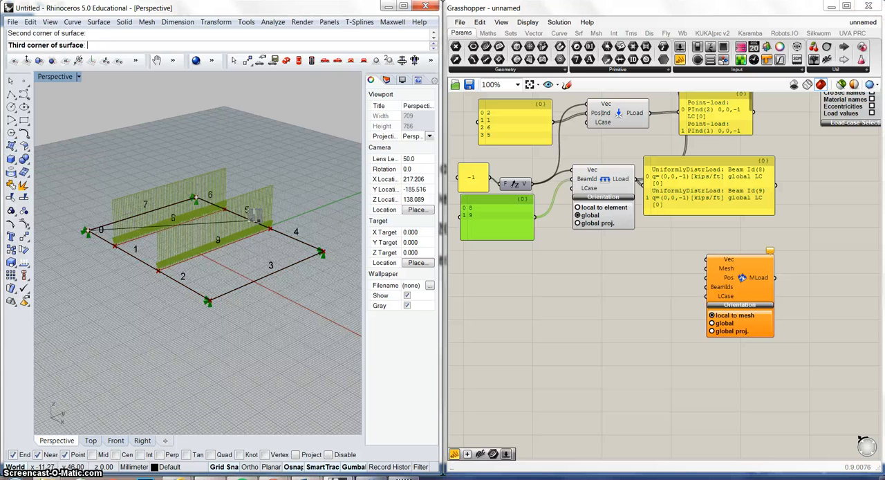
{"action": "left_click", "coordinate": [322, 251]}
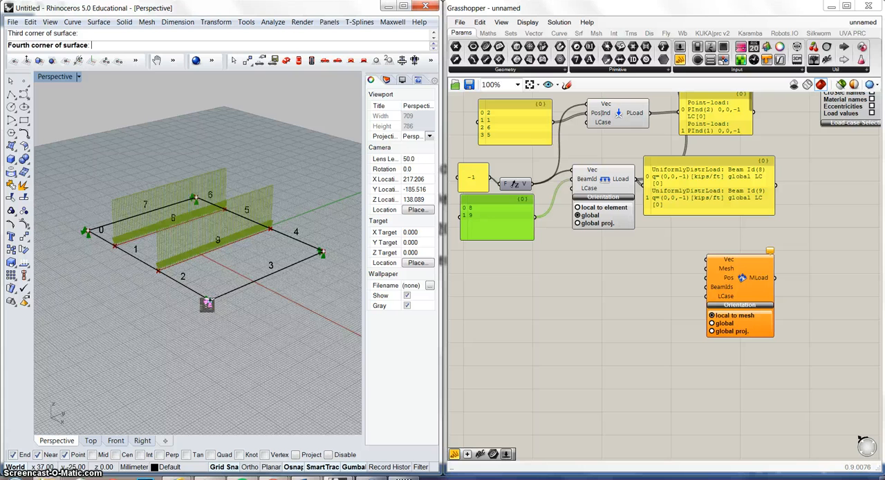
{"action": "left_click", "coordinate": [208, 300]}
{"action": "left_click", "coordinate": [250, 268]}
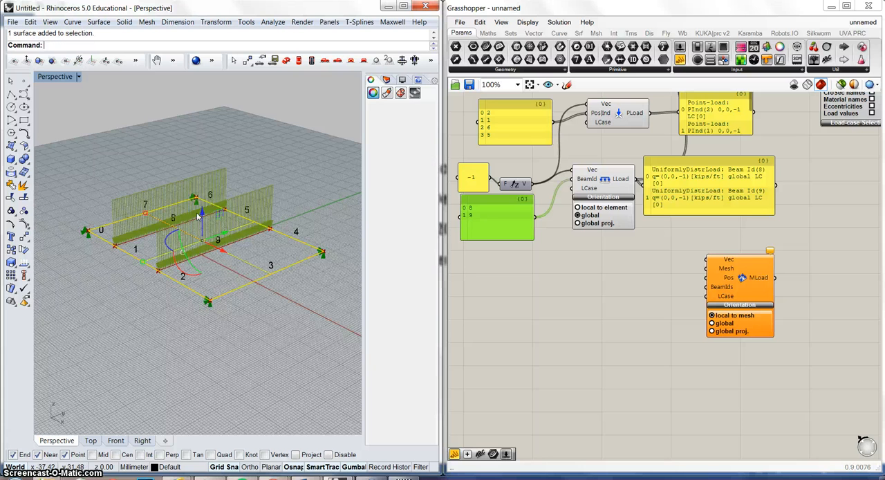
Add a Surface parameter in Grasshopper and reference the raised Rhino surface in it.
{"action": "double_click", "coordinate": [556, 288]}
{"action": "type", "text": "sr"}
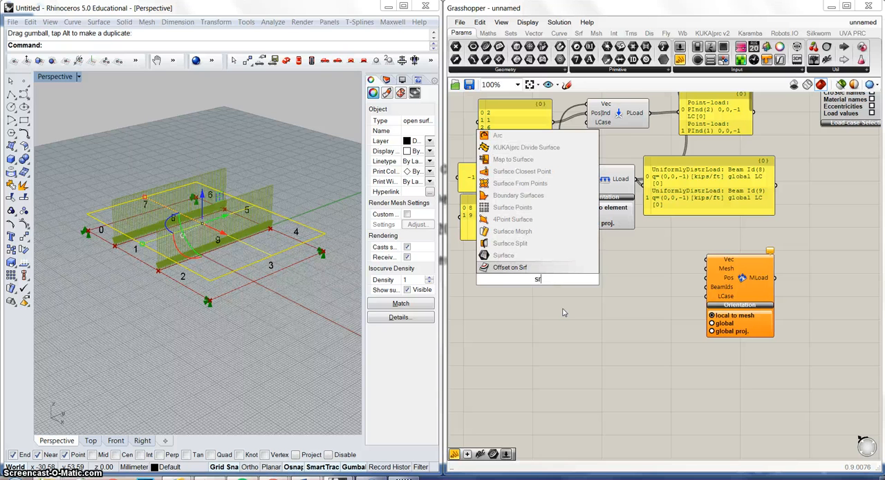
{"action": "left_click", "coordinate": [507, 255]}
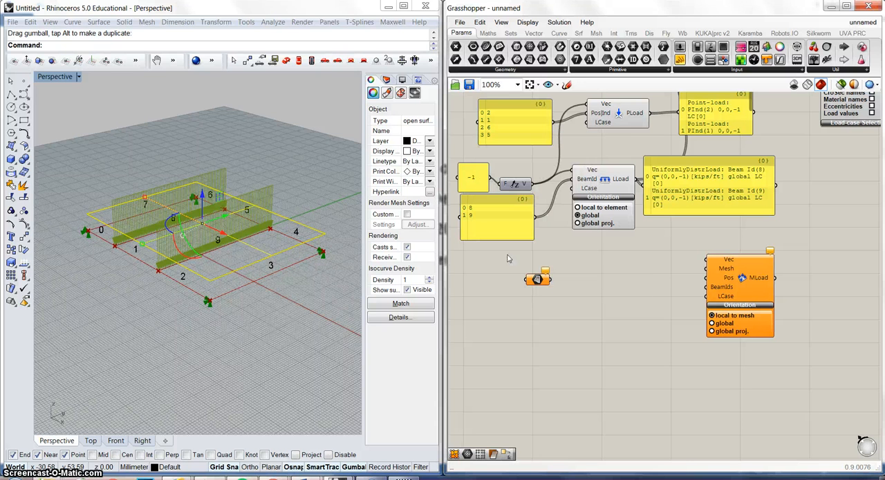
{"action": "right_click", "coordinate": [543, 280]}
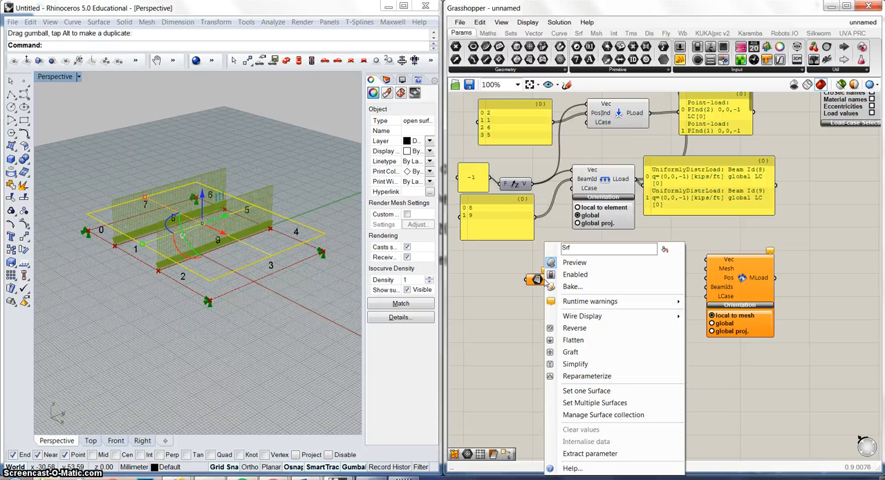
{"action": "left_click", "coordinate": [612, 391]}
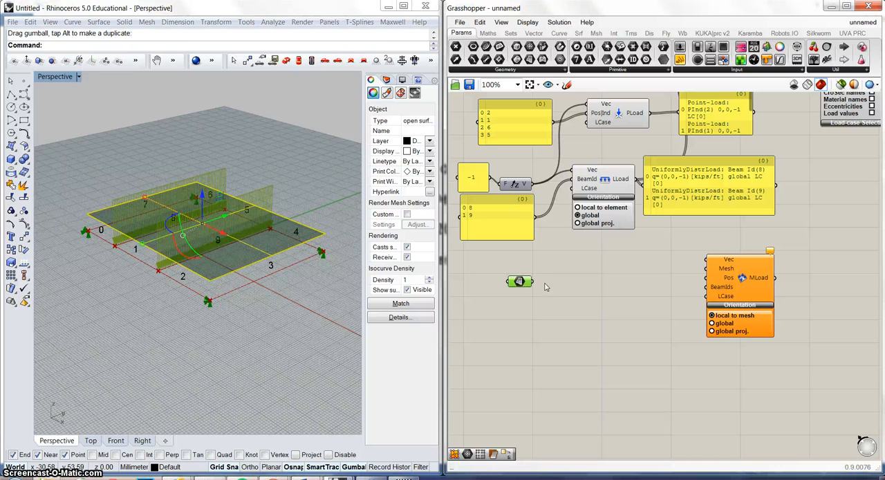
Add a Mesh Surface component beside the Surface parameter and connect the parameter to its S input.
{"action": "double_click", "coordinate": [565, 283]}
{"action": "type", "text": "mes"}
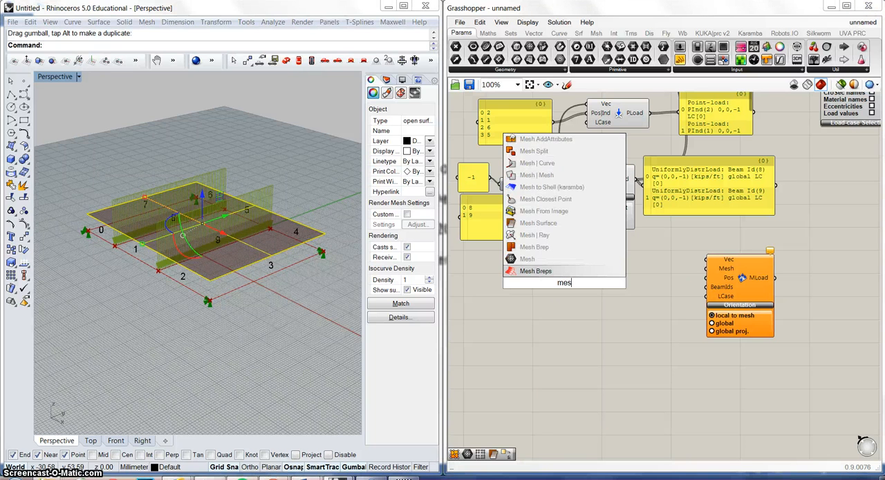
{"action": "left_click", "coordinate": [542, 223]}
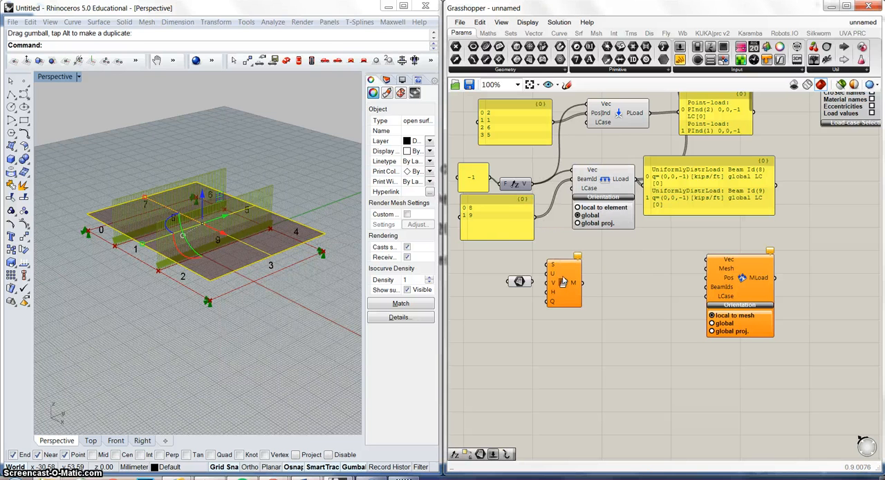
{"action": "left_click_drag", "start_coordinate": [563, 281], "coordinate": [578, 299]}
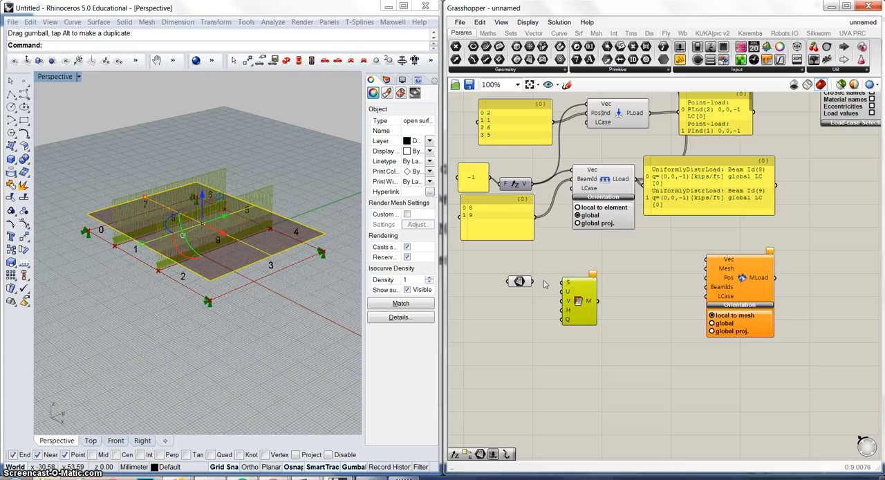
{"action": "left_click_drag", "start_coordinate": [531, 281], "coordinate": [566, 283]}
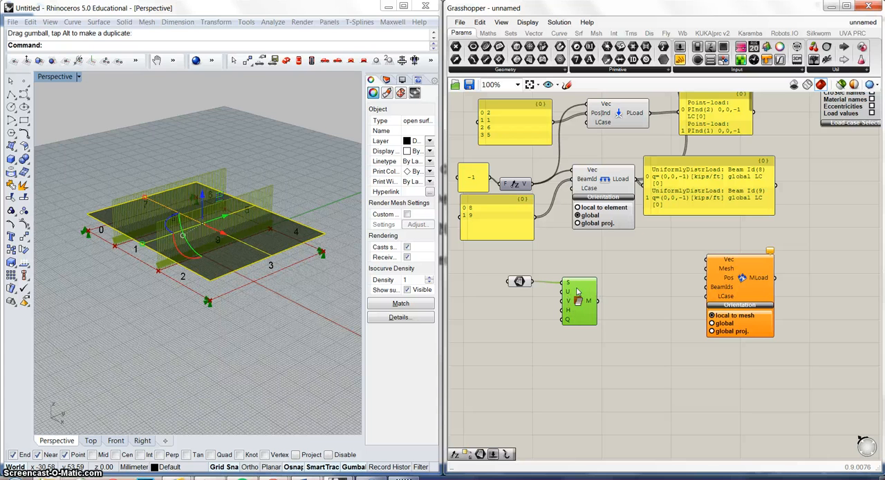
Move the mesh load component closer and connect the Unit Z vector to Vec and the surface mesh to Mesh.
{"action": "left_click_drag", "start_coordinate": [714, 285], "coordinate": [665, 306]}
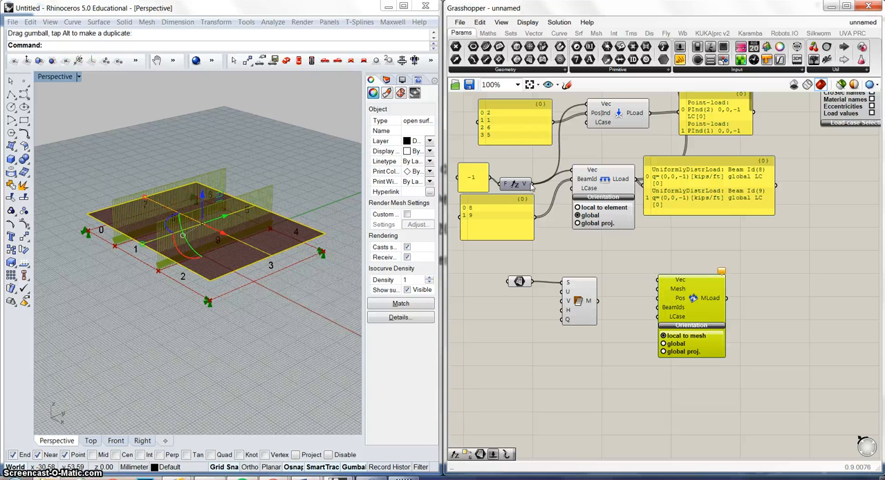
{"action": "left_click_drag", "start_coordinate": [531, 184], "coordinate": [657, 280]}
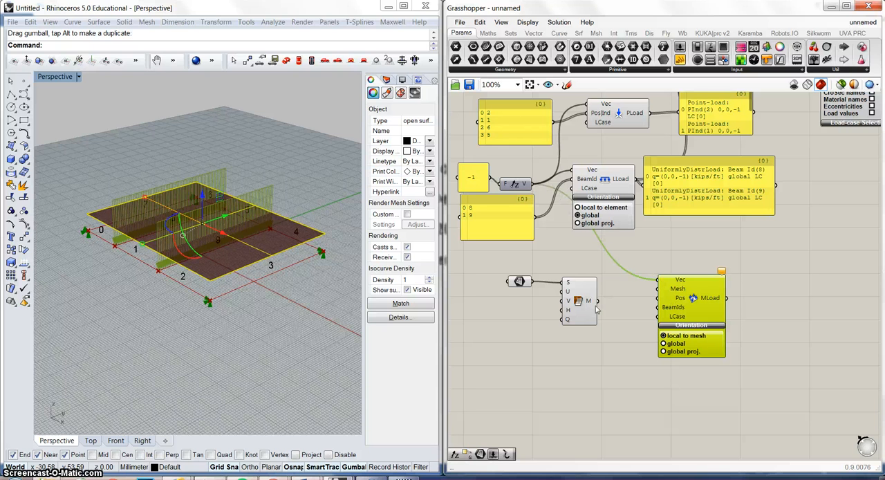
{"action": "right_click_drag", "start_coordinate": [782, 272], "coordinate": [654, 358]}
Connect the MLoad output to the model assembly's Load input alongside the existing loads.
{"action": "right_click_drag", "start_coordinate": [618, 395], "coordinate": [654, 433]}
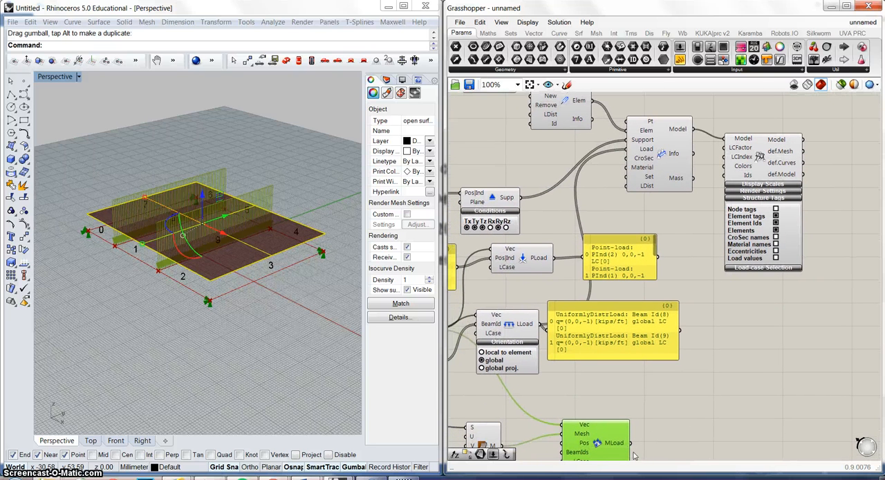
{"action": "left_click_drag", "start_coordinate": [630, 443], "coordinate": [629, 156]}
{"action": "right_click_drag", "start_coordinate": [587, 284], "coordinate": [607, 206]}
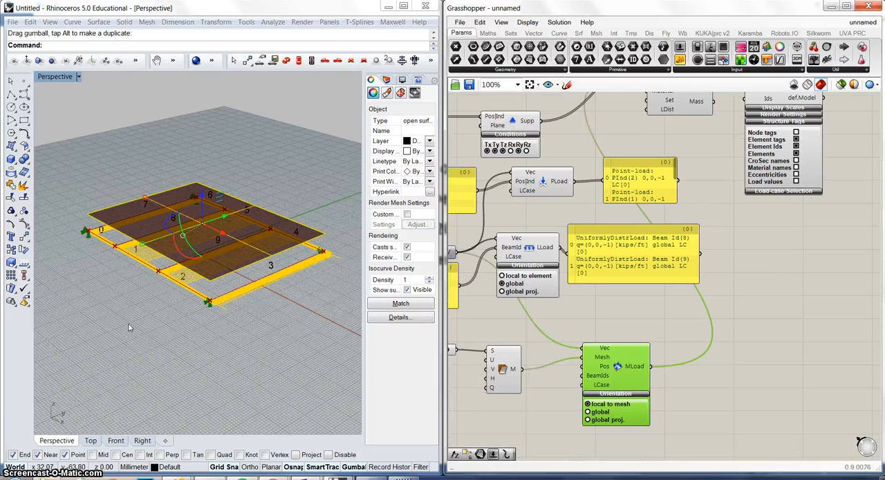
Set the mesh load's orientation to global and deselect the Rhino surface.
{"action": "right_click_drag", "start_coordinate": [128, 327], "coordinate": [147, 288]}
{"action": "scroll", "coordinate": [210, 262], "scroll_direction": "up", "scroll_amount": 8}
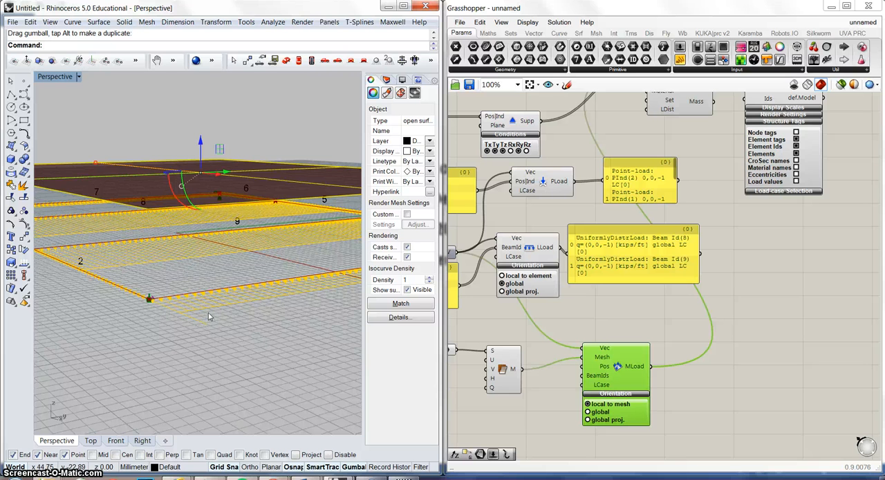
{"action": "right_click_drag", "start_coordinate": [210, 316], "coordinate": [169, 304]}
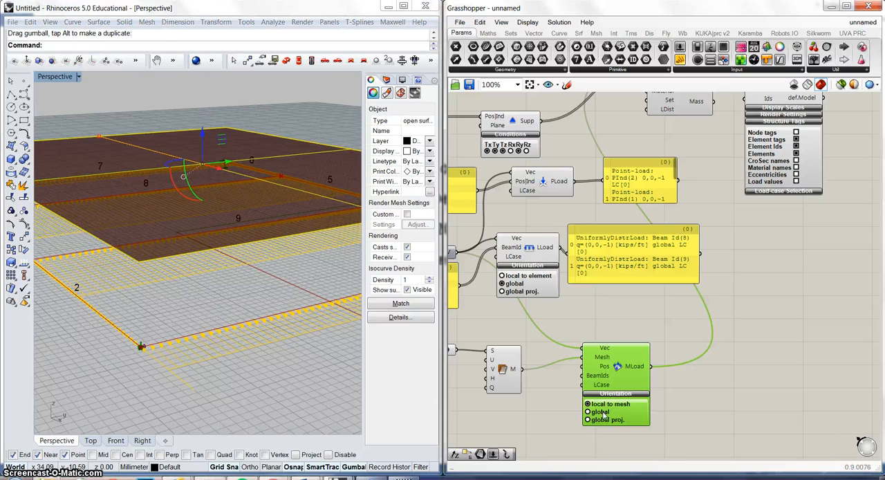
{"action": "left_click", "coordinate": [589, 411]}
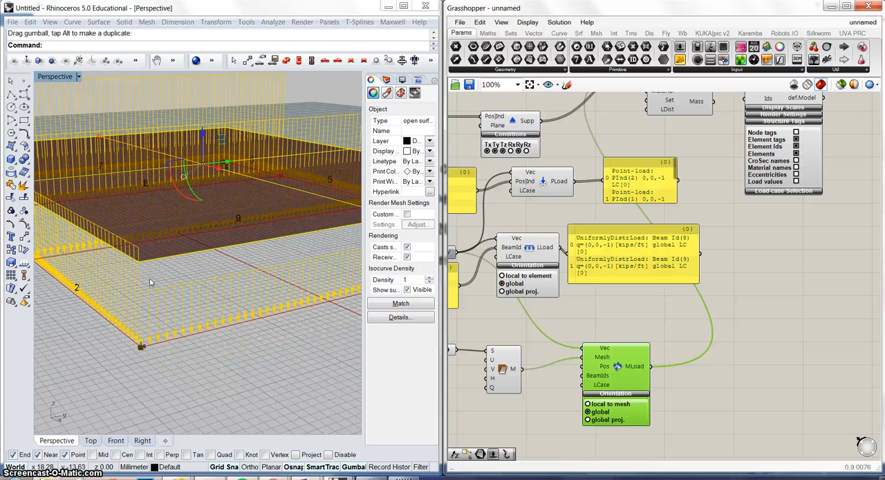
{"action": "scroll", "coordinate": [161, 253], "scroll_direction": "down", "scroll_amount": 2}
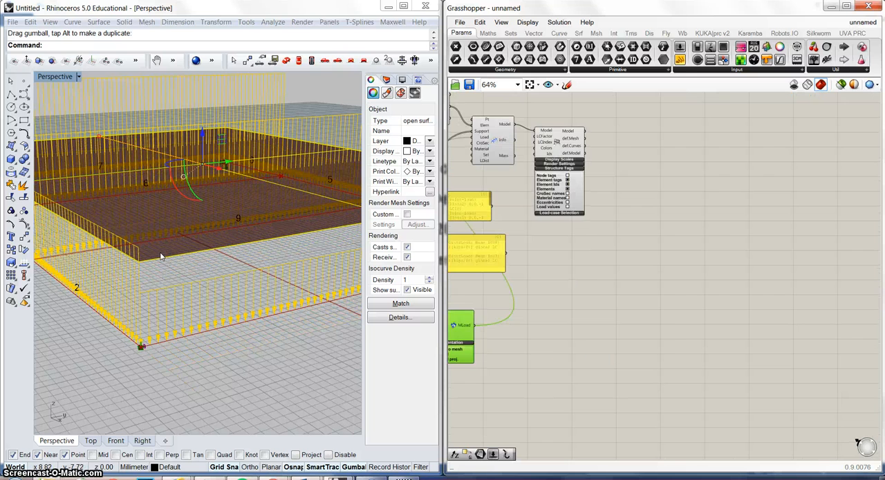
{"action": "scroll", "coordinate": [161, 253], "scroll_direction": "up", "scroll_amount": 1}
{"action": "left_click", "coordinate": [188, 279]}
{"action": "scroll", "coordinate": [188, 279], "scroll_direction": "down", "scroll_amount": 6}
{"action": "right_click_drag", "start_coordinate": [160, 278], "coordinate": [204, 274]}
{"action": "right_click_drag", "start_coordinate": [186, 233], "coordinate": [256, 239], "text": "shift"}
Add a panel connected to the MLoad output and widen it to fit the load description.
{"action": "double_click", "coordinate": [576, 352]}
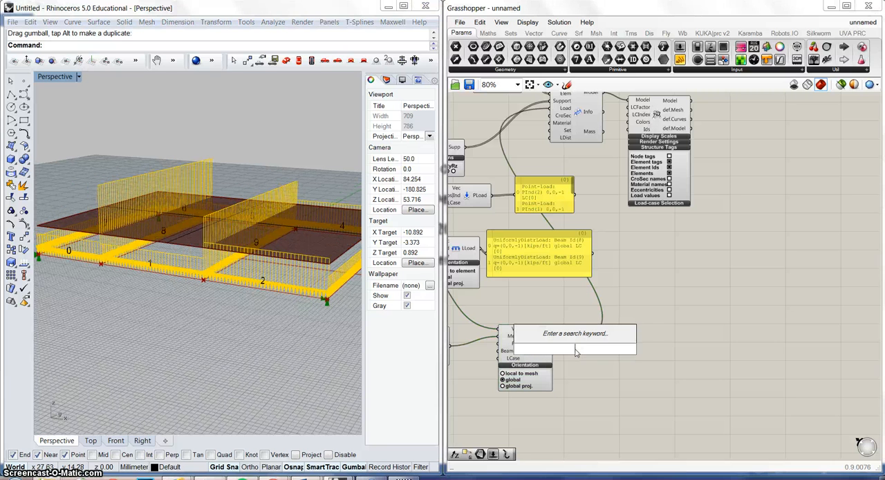
{"action": "type", "text": "//"}
{"action": "key", "text": "Return"}
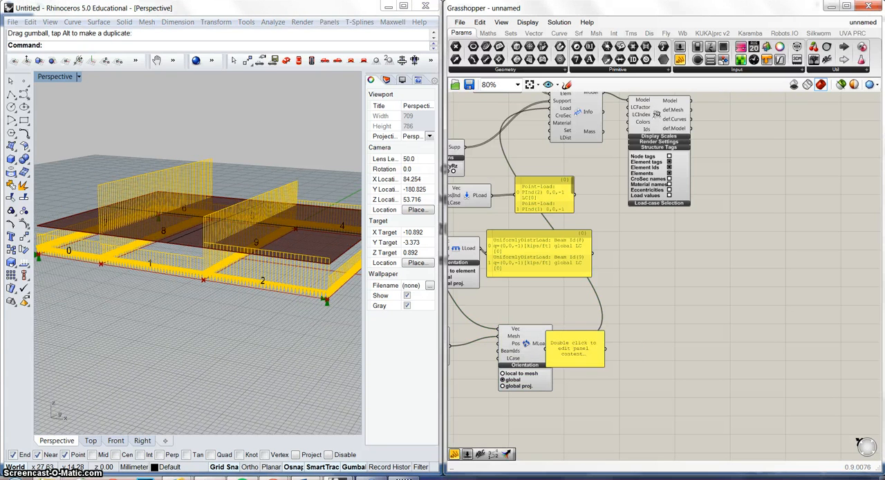
{"action": "left_click_drag", "start_coordinate": [556, 347], "coordinate": [595, 351]}
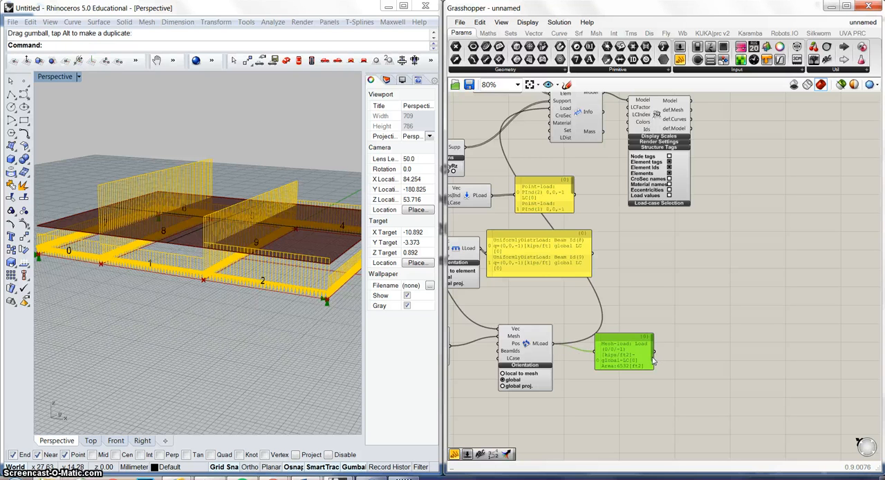
{"action": "left_click_drag", "start_coordinate": [654, 364], "coordinate": [681, 366]}
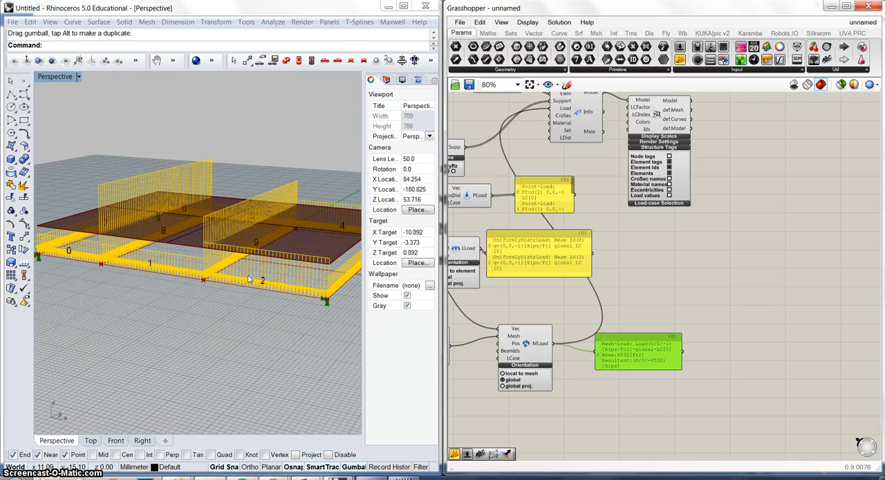
Move the Surface parameter up and add a 0 to 10 slider set to 5, feeding Mesh Surface's U and V inputs.
{"action": "mouse_move", "coordinate": [273, 223]}
{"action": "right_mouse_down"}
{"action": "mouse_move", "coordinate": [248, 242]}
{"action": "mouse_move", "coordinate": [252, 267]}
{"action": "mouse_move", "coordinate": [285, 231]}
{"action": "right_mouse_up"}
{"action": "right_click_drag", "start_coordinate": [465, 314], "coordinate": [585, 283]}
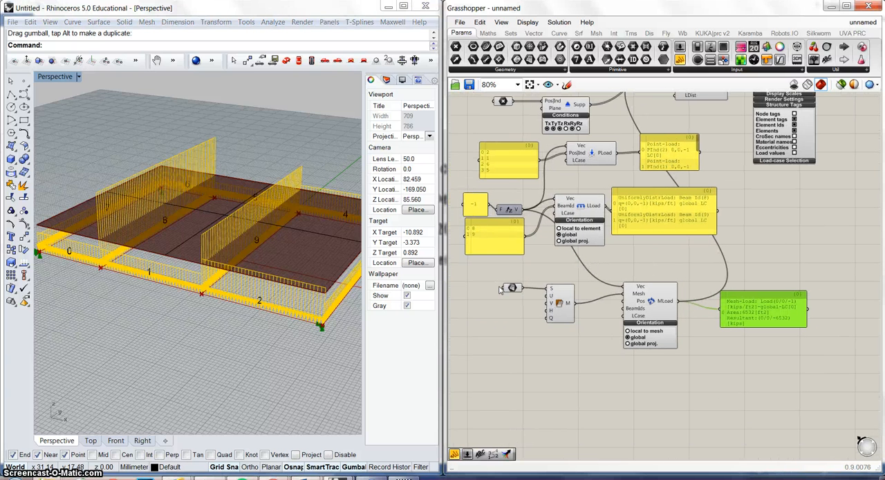
{"action": "left_click_drag", "start_coordinate": [510, 288], "coordinate": [510, 275]}
{"action": "double_click", "coordinate": [479, 302]}
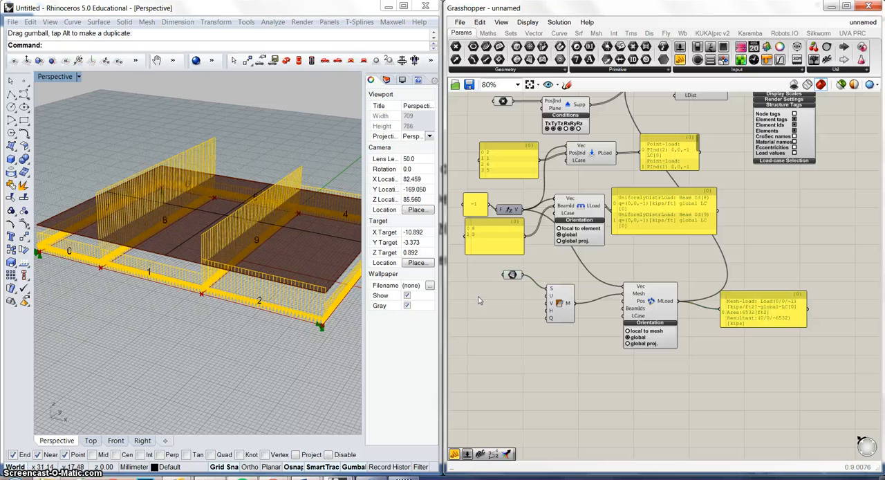
{"action": "type", "text": "0"}
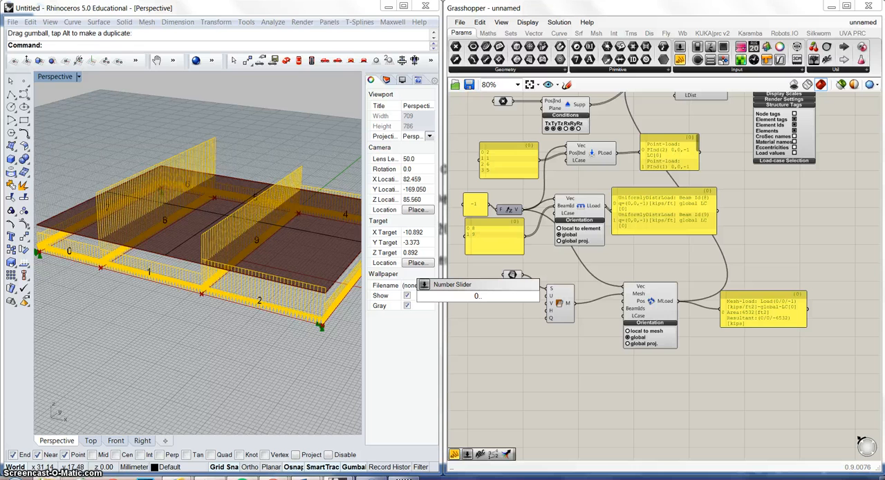
{"action": "type", "text": "..5."}
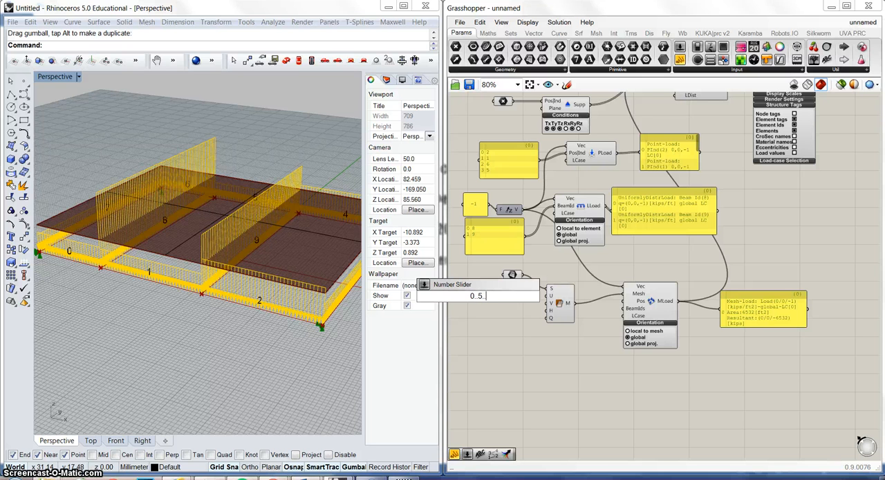
{"action": "type", "text": ".10"}
{"action": "key", "text": "Return"}
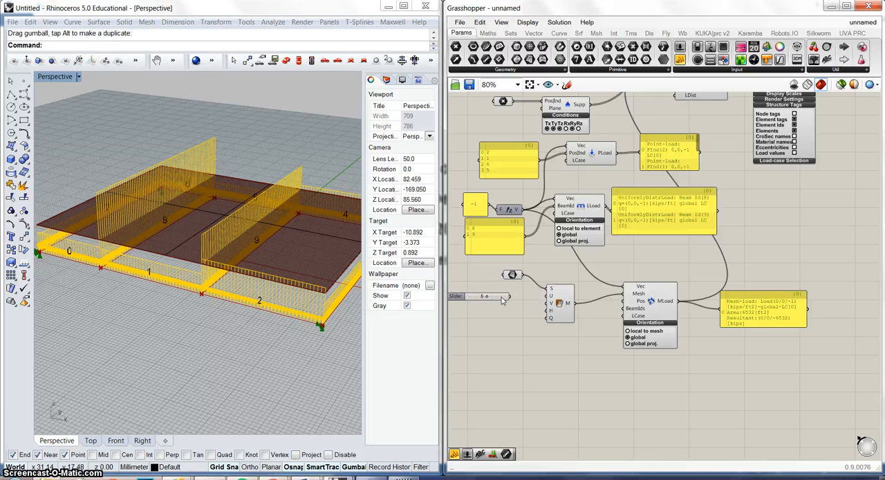
{"action": "left_click_drag", "start_coordinate": [509, 296], "coordinate": [550, 295]}
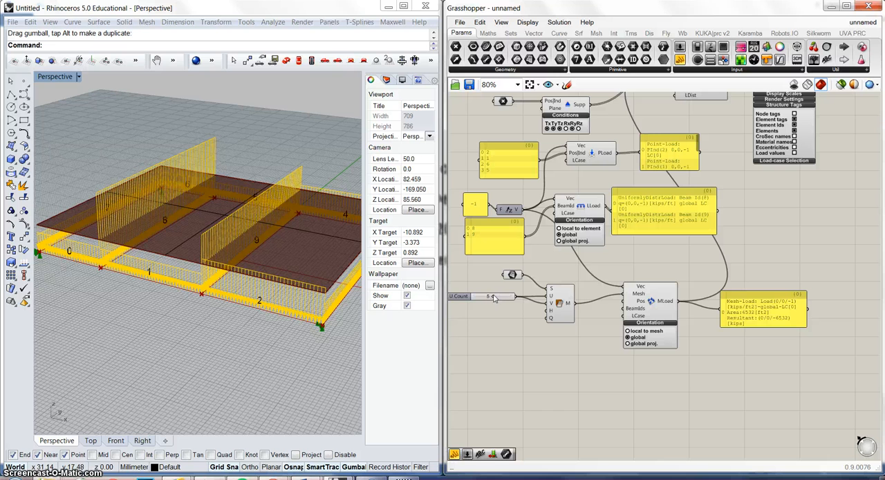
Lower the shared U and V count slider to 1 and examine the load distribution on the beams.
{"action": "left_click_drag", "start_coordinate": [495, 297], "coordinate": [481, 298]}
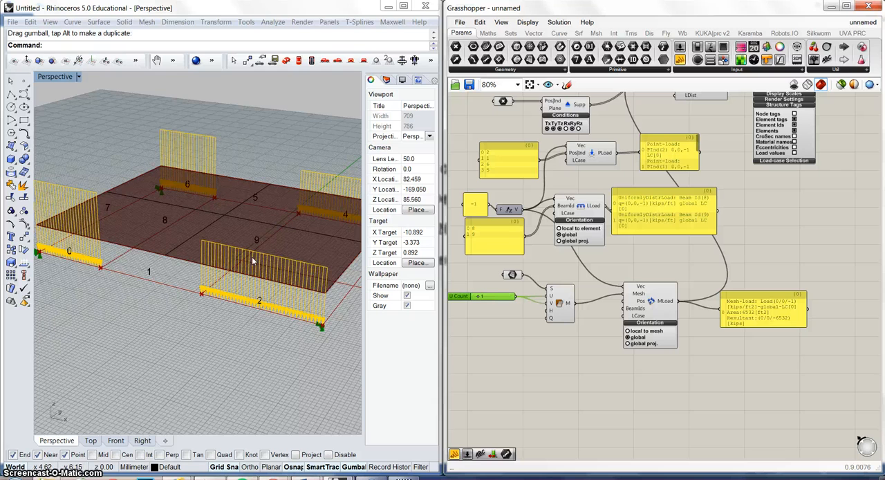
{"action": "right_click_drag", "start_coordinate": [252, 257], "coordinate": [204, 269]}
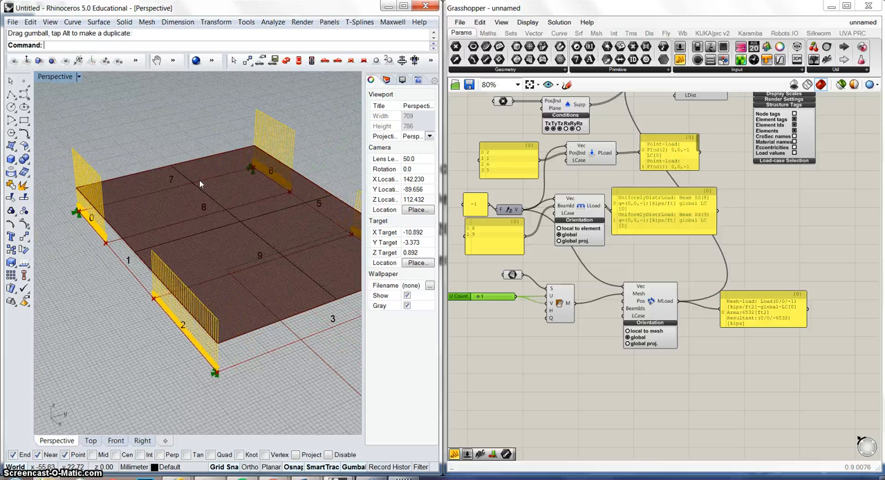
Set the shared U and V count slider to 10 and examine the mesh load on the frame.
{"action": "left_click_drag", "start_coordinate": [482, 299], "coordinate": [516, 304]}
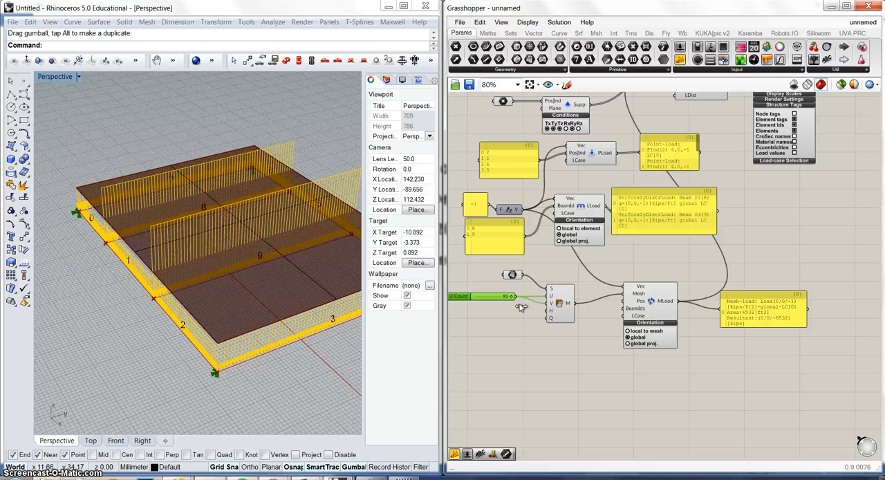
{"action": "right_click_drag", "start_coordinate": [228, 262], "coordinate": [314, 261]}
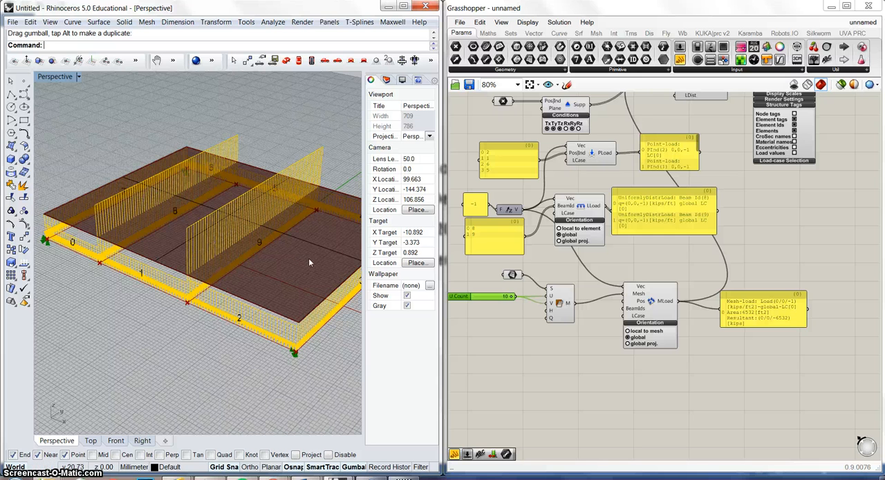
{"action": "mouse_move", "coordinate": [279, 283]}
{"action": "right_mouse_down"}
{"action": "mouse_move", "coordinate": [303, 250]}
{"action": "mouse_move", "coordinate": [286, 278]}
{"action": "right_mouse_up"}
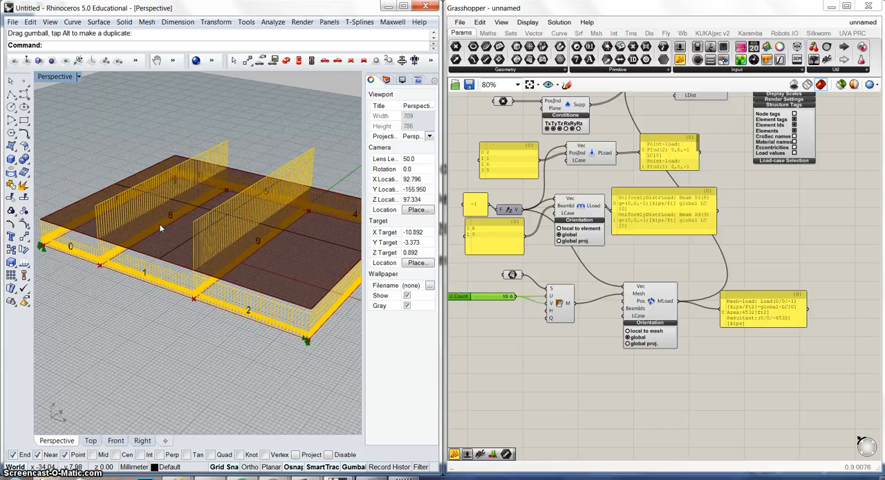
Raise the maximum of the slider feeding Mesh Surface's U and V inputs to 70.
{"action": "right_click_drag", "start_coordinate": [161, 228], "coordinate": [219, 245]}
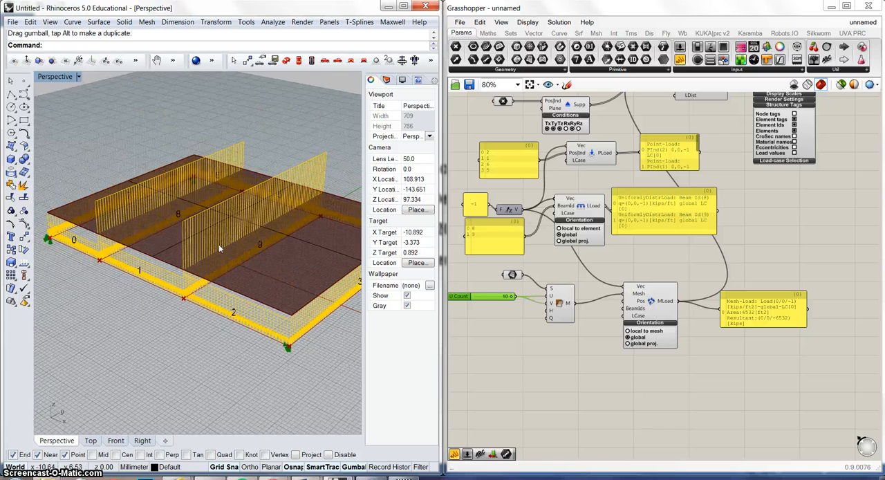
{"action": "left_click_drag", "start_coordinate": [511, 296], "coordinate": [527, 304]}
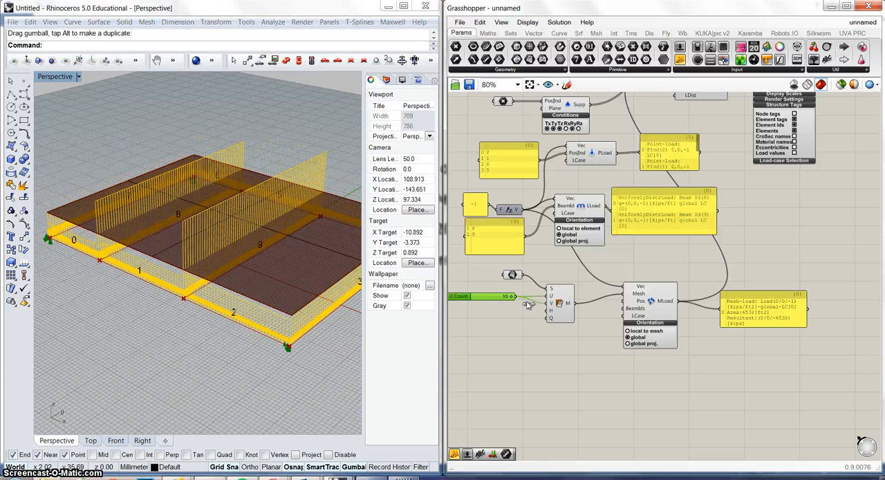
{"action": "double_click", "coordinate": [461, 299]}
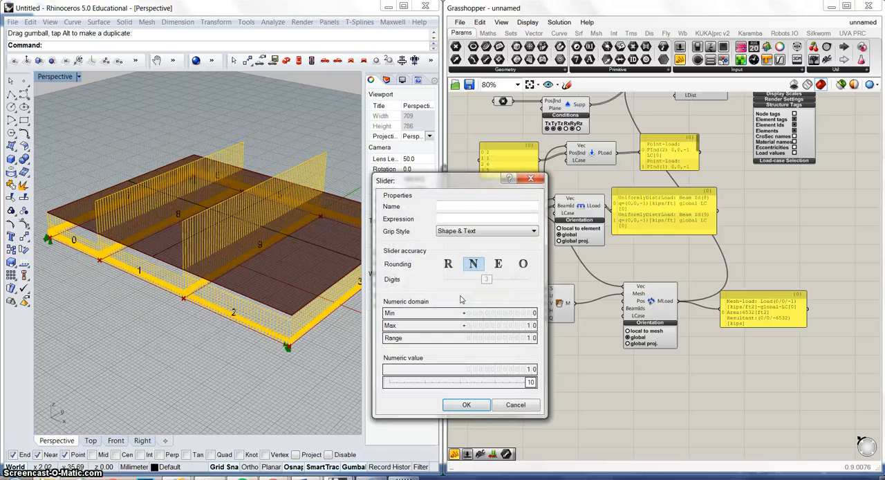
{"action": "left_click_drag", "start_coordinate": [528, 325], "coordinate": [527, 266]}
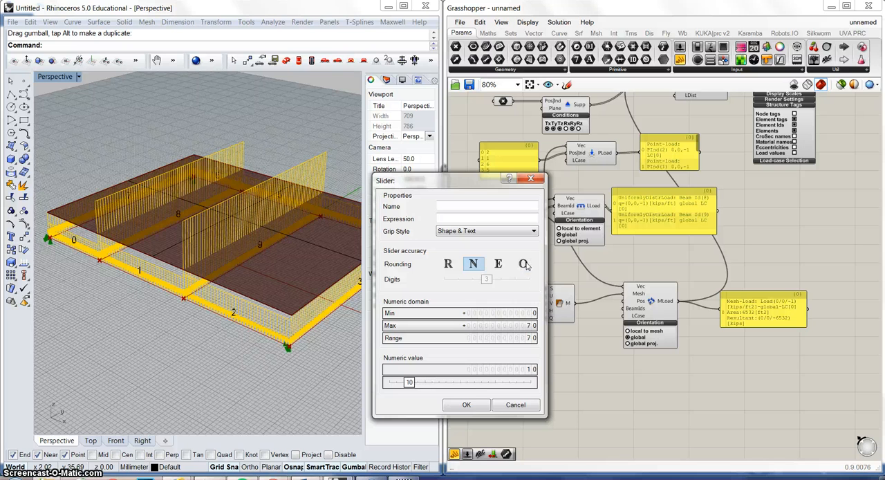
{"action": "left_click", "coordinate": [468, 405]}
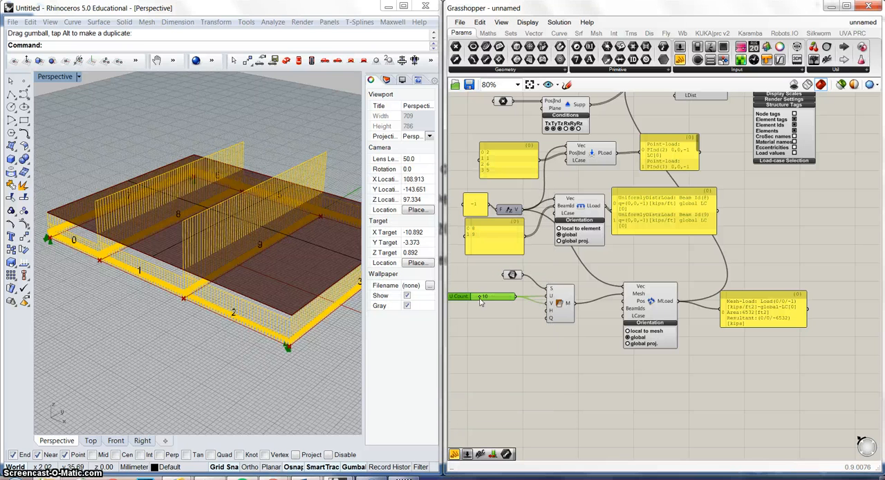
Set the shared U and V count slider to 70 and examine the mesh load distribution along the beams.
{"action": "left_click_drag", "start_coordinate": [481, 302], "coordinate": [529, 304]}
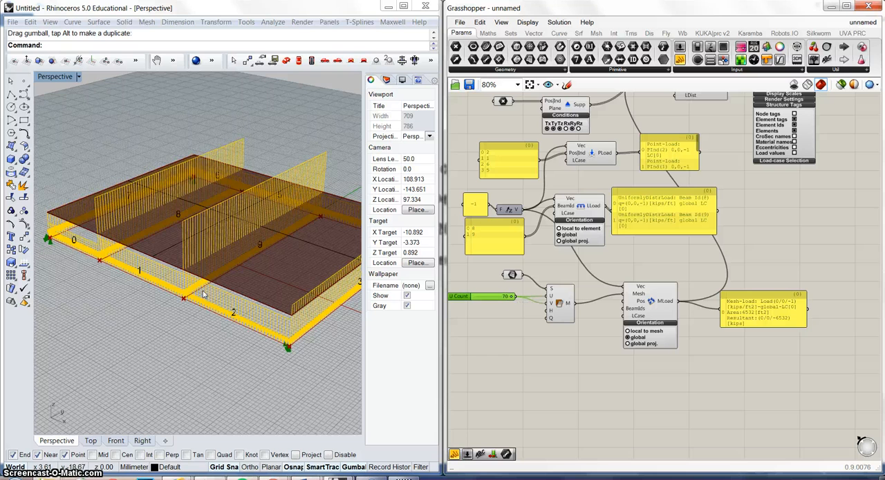
{"action": "right_click_drag", "start_coordinate": [216, 266], "coordinate": [239, 282]}
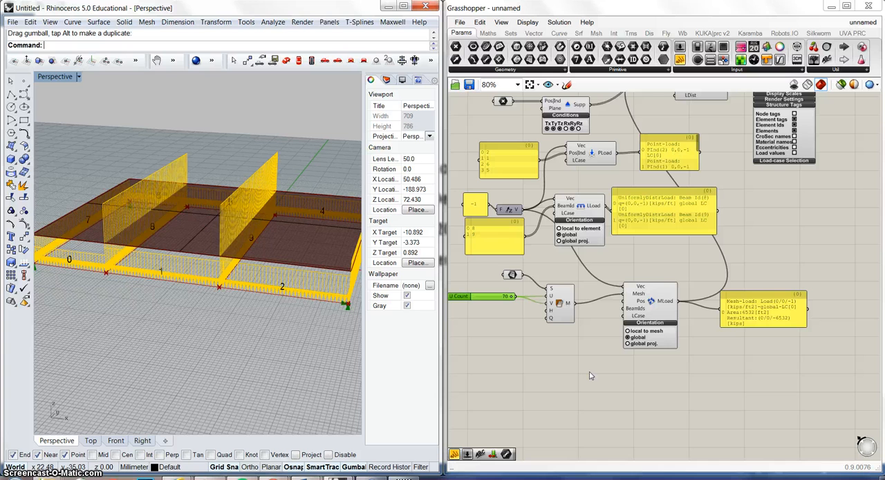
{"action": "right_click_drag", "start_coordinate": [592, 343], "coordinate": [625, 365]}
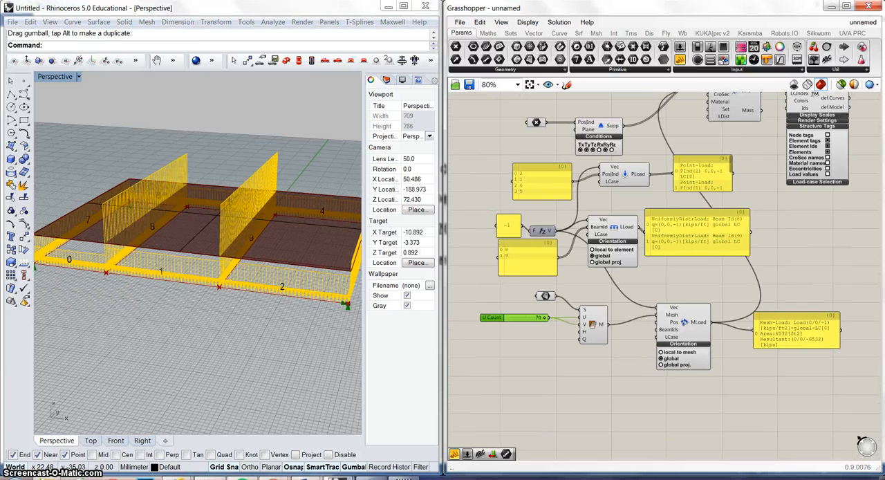